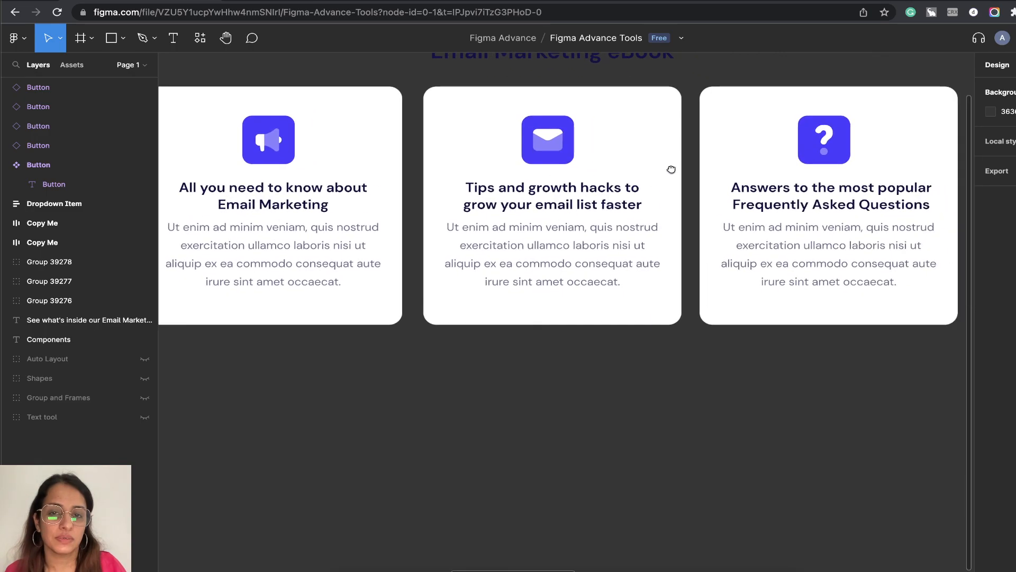
# Select the first email marketing card and examine its size and layout alongside the other two cards.
pyautogui.scroll(-2, 631, 214)
pyautogui.scroll(-1, 631, 213)
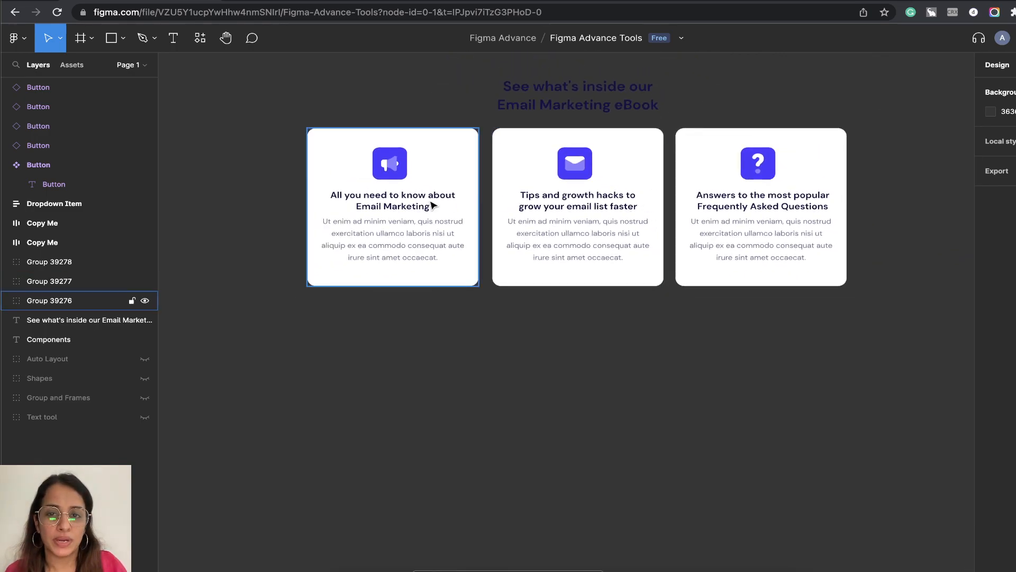
pyautogui.click(374, 211)
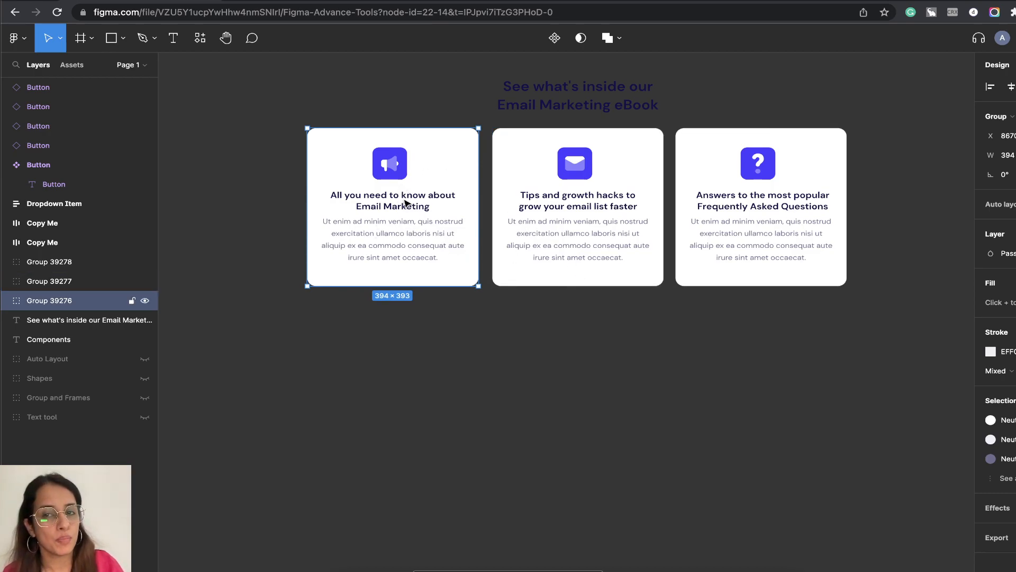
pyautogui.moveTo(411, 227); pyautogui.dragTo(409, 166)
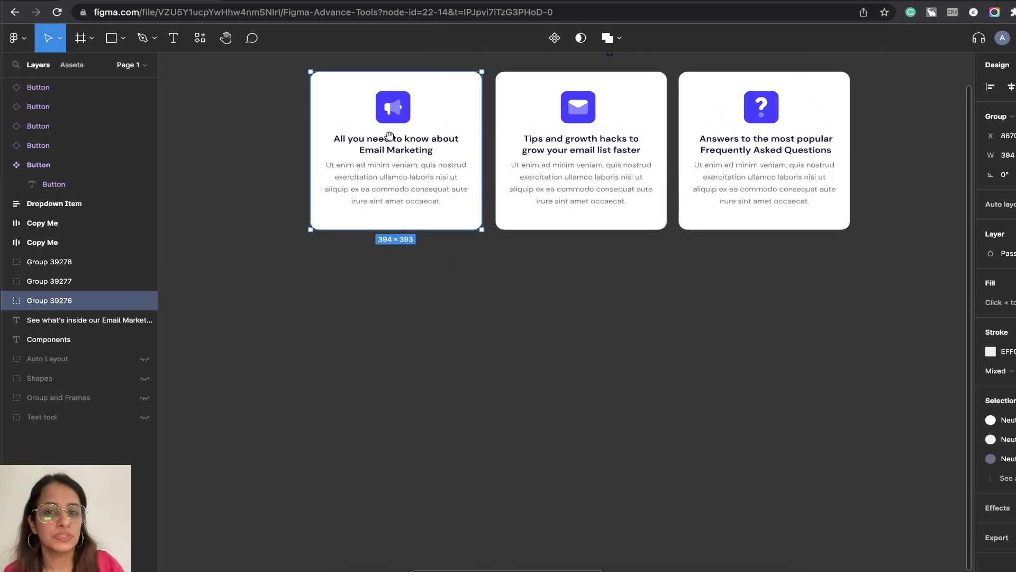
pyautogui.click(494, 224)
pyautogui.click(447, 222)
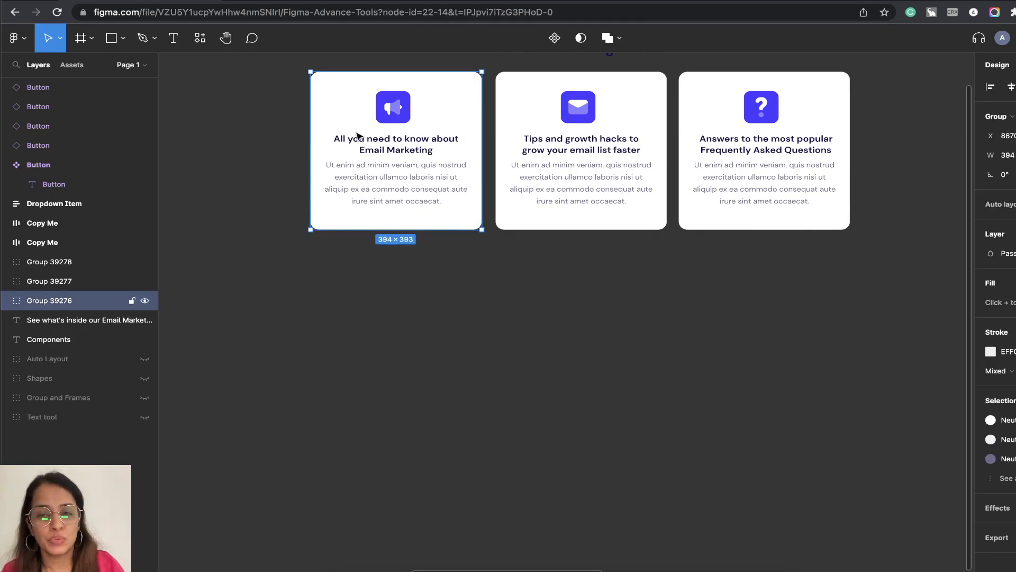
pyautogui.scroll(2, 414, 172)
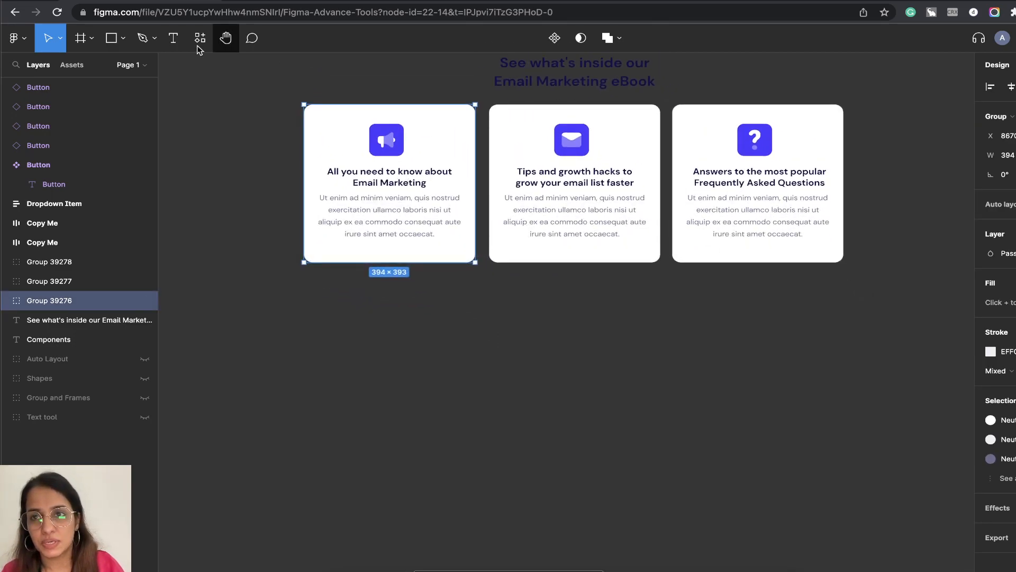
# Draw a new frame about 397 × 305 directly below the first card.
pyautogui.click(93, 43)
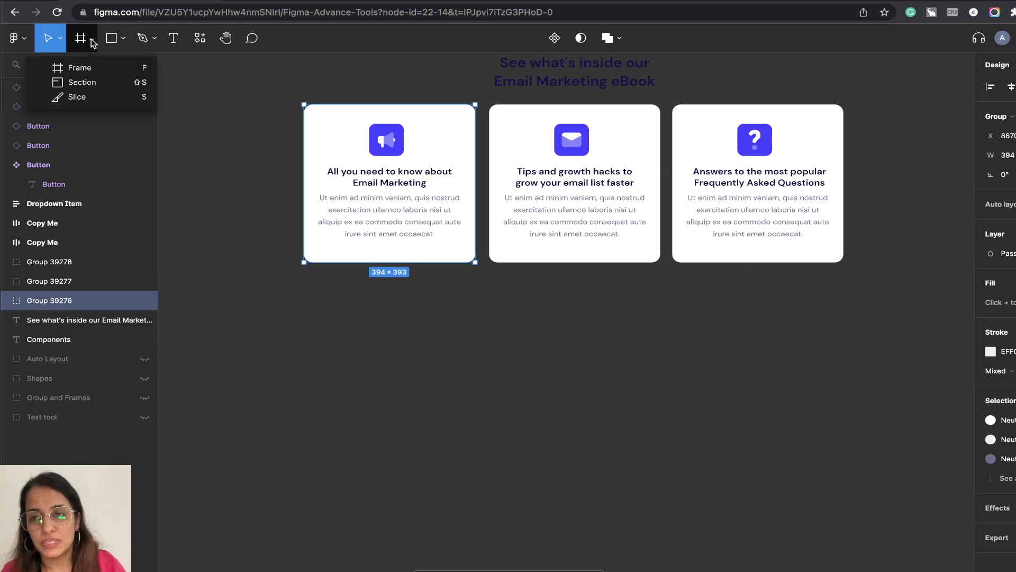
pyautogui.click(83, 70)
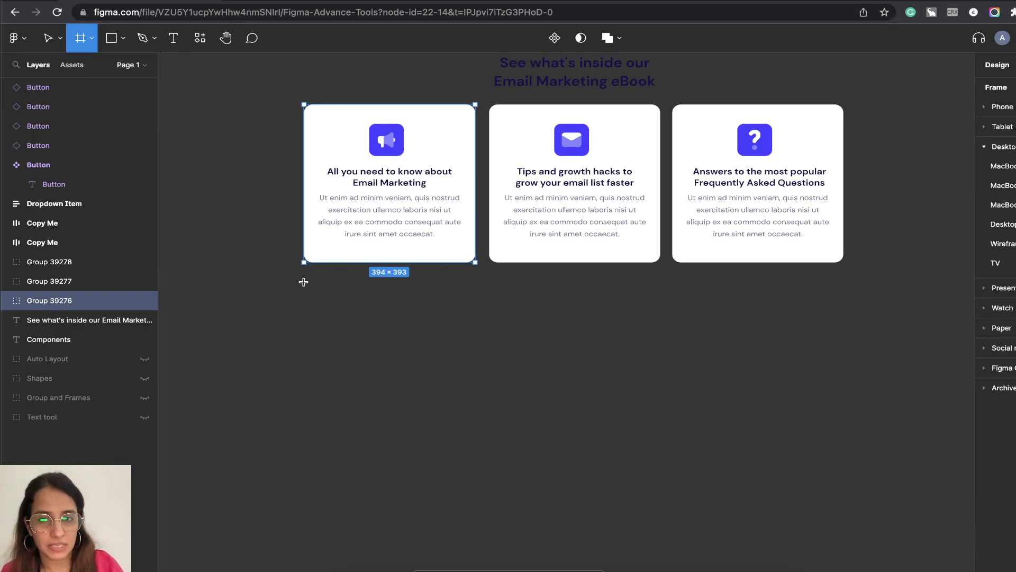
pyautogui.moveTo(304, 279); pyautogui.dragTo(475, 401)
# Set the new frame's width to 394 and height to 393 to match the first card's size.
pyautogui.click(398, 225)
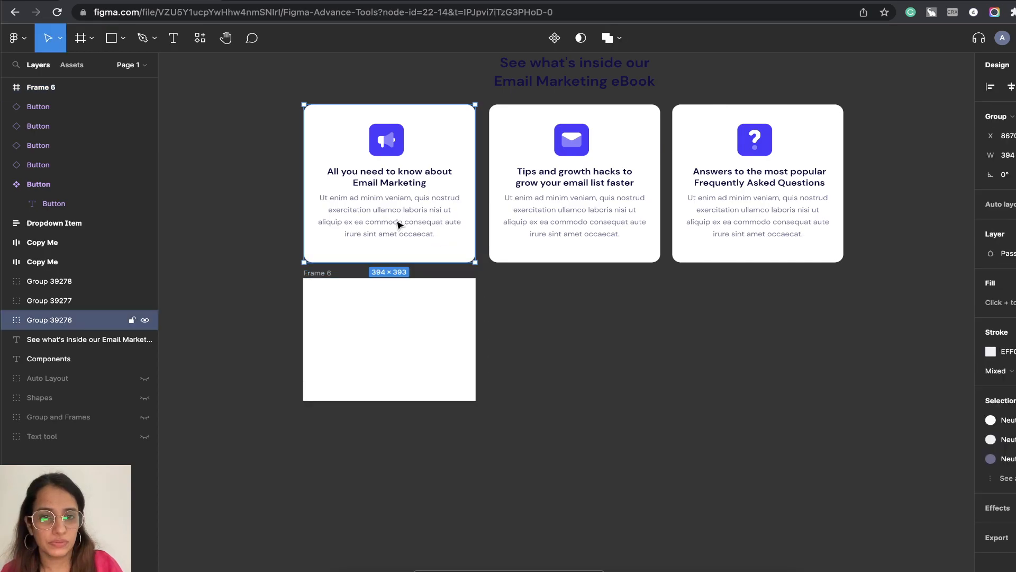
pyautogui.click(438, 328)
pyautogui.click(988, 156)
pyautogui.moveTo(1011, 156); pyautogui.dragTo(1015, 155)
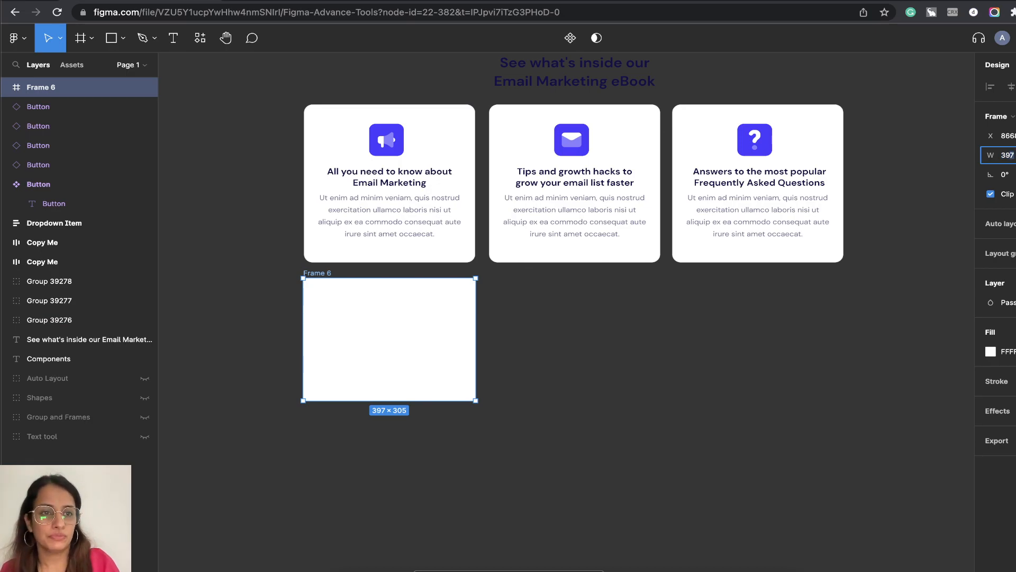
pyautogui.write('4')
pyautogui.press('Return')
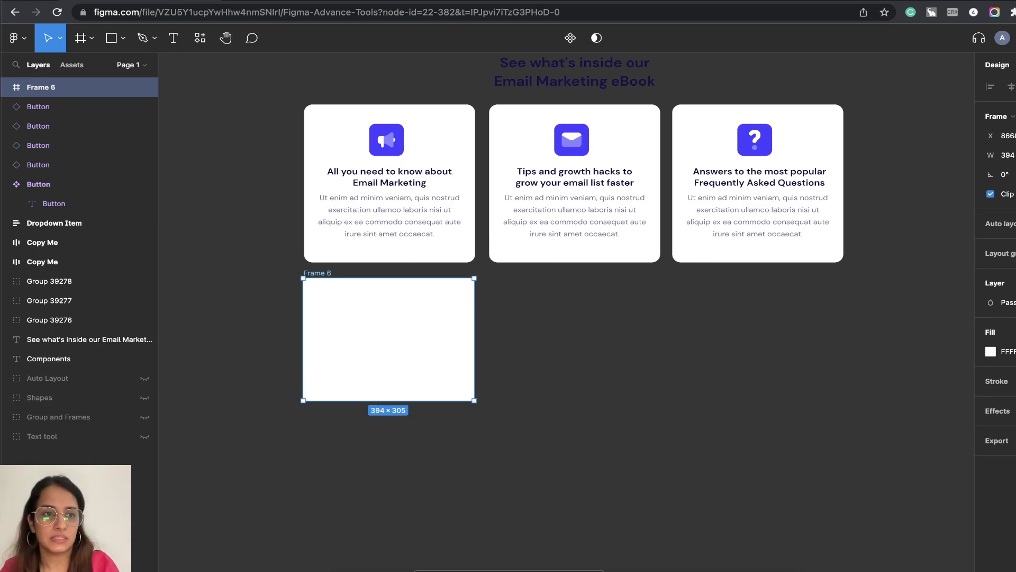
pyautogui.press('Return')
pyautogui.click(386, 221)
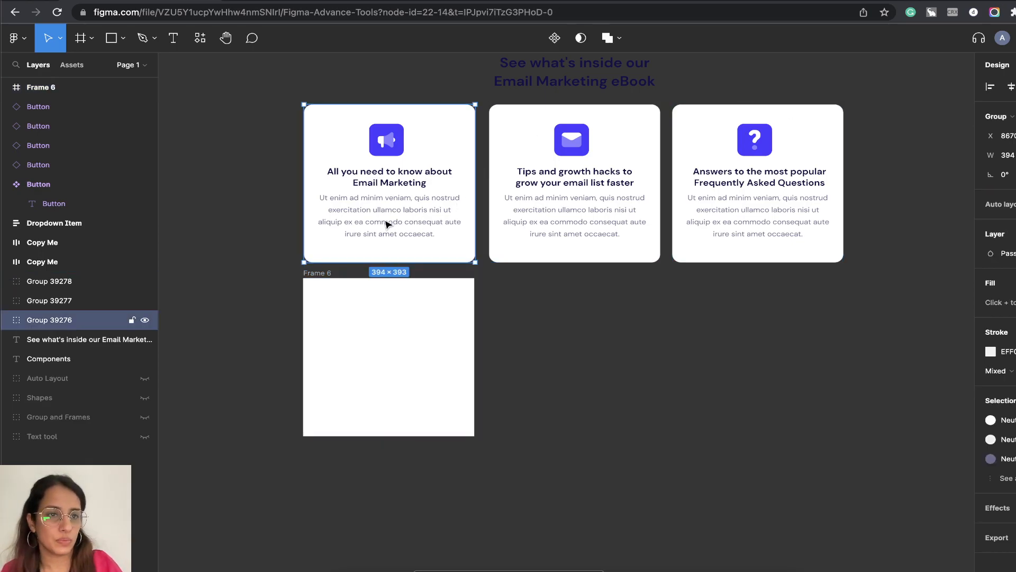
# Round the new frame's corners with a radius of 20, matching the first card's background rectangle.
pyautogui.click(535, 295)
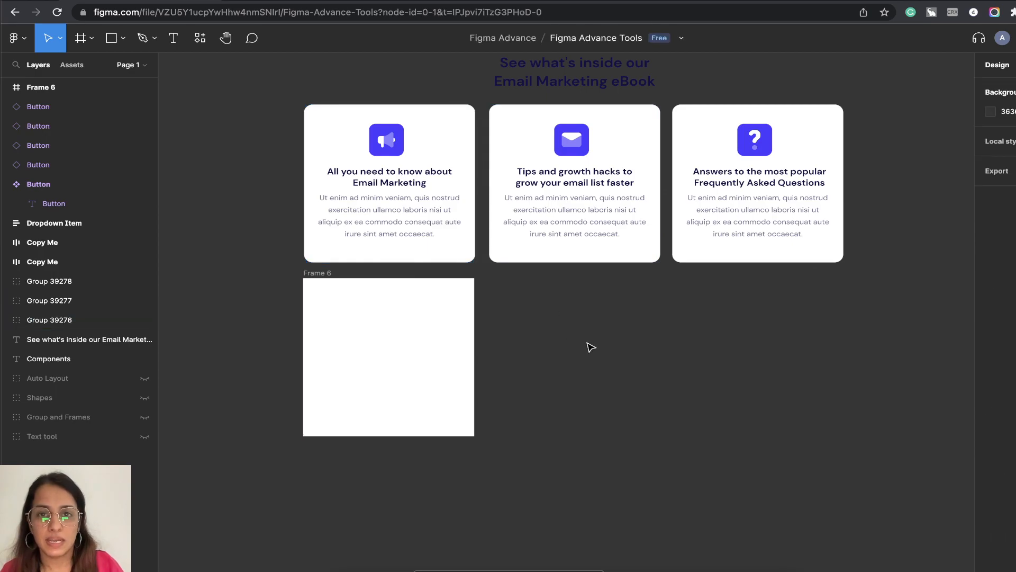
pyautogui.click(461, 228)
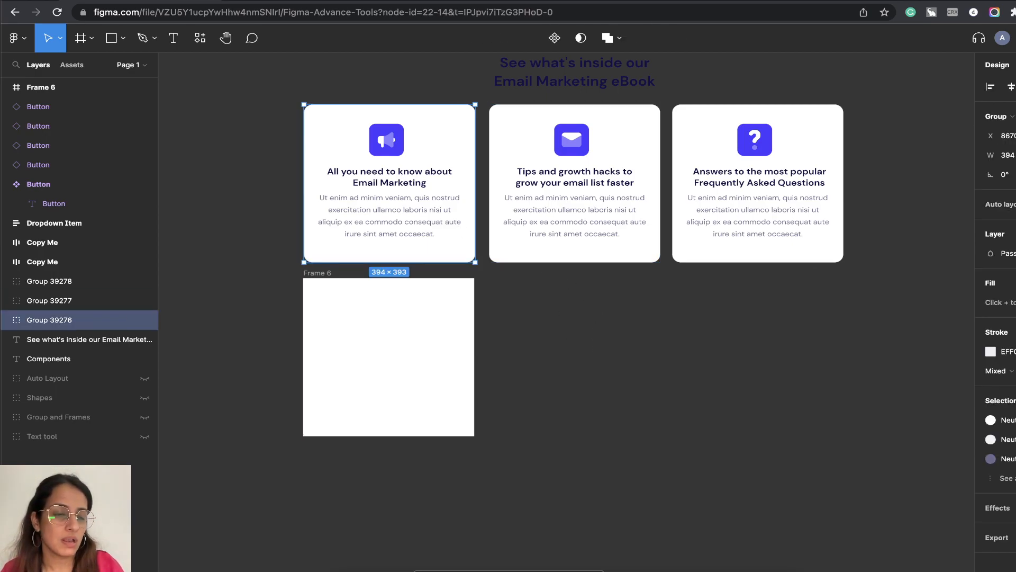
pyautogui.click(998, 198)
pyautogui.click(682, 335)
pyautogui.click(446, 209)
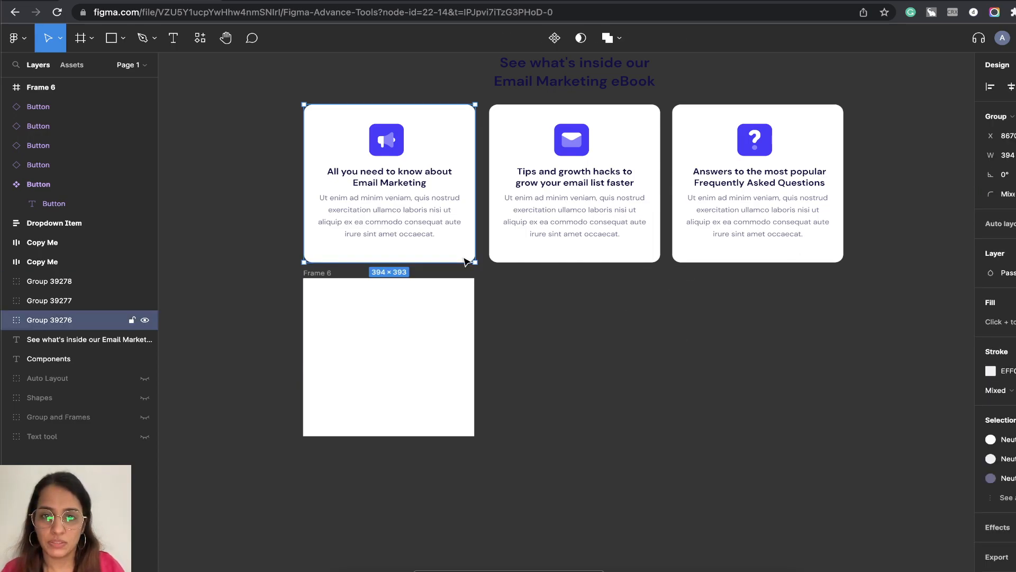
pyautogui.doubleClick(437, 254)
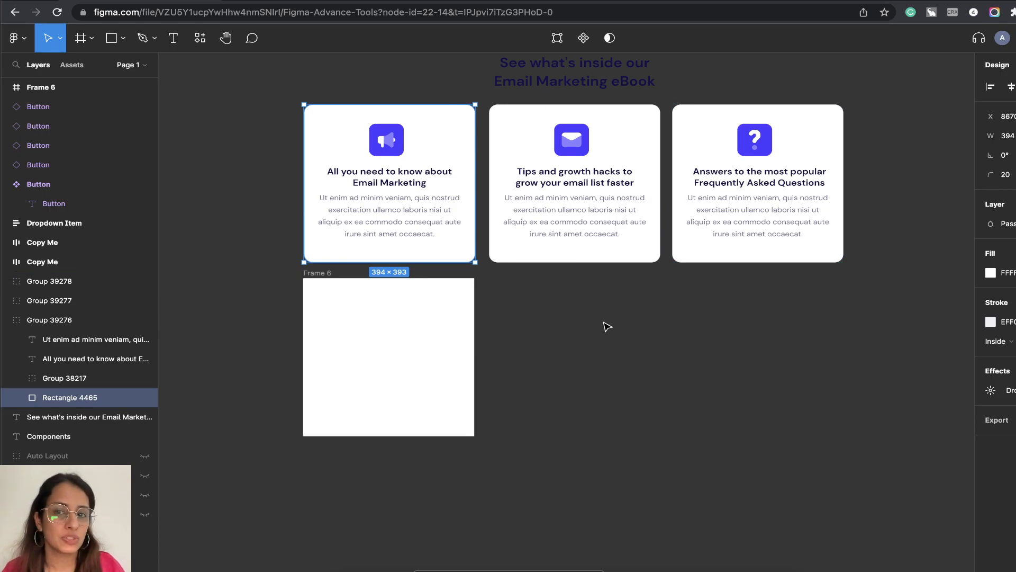
pyautogui.click(363, 331)
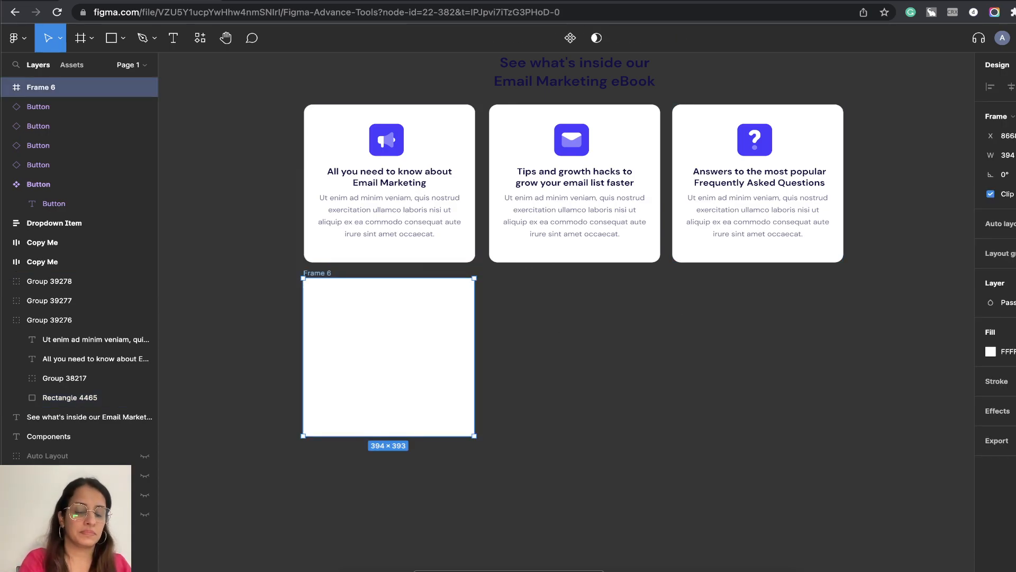
pyautogui.click(549, 276)
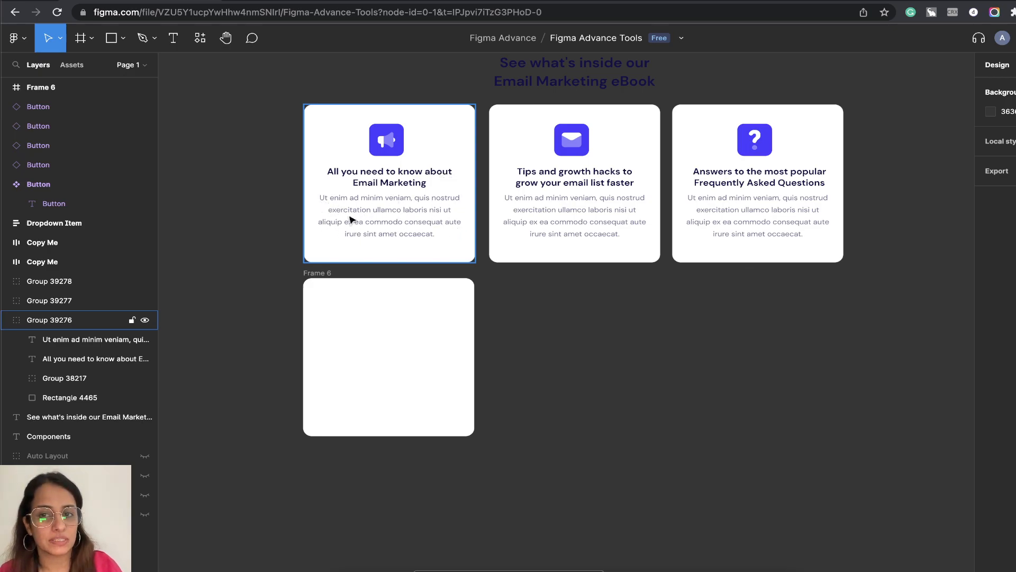
# Move the new rounded frame further down to leave a wider gap beneath the first card.
pyautogui.click(470, 350)
pyautogui.moveTo(581, 359); pyautogui.dragTo(660, 302)
pyautogui.moveTo(479, 283); pyautogui.dragTo(477, 313)
pyautogui.scroll(3, 613, 291)
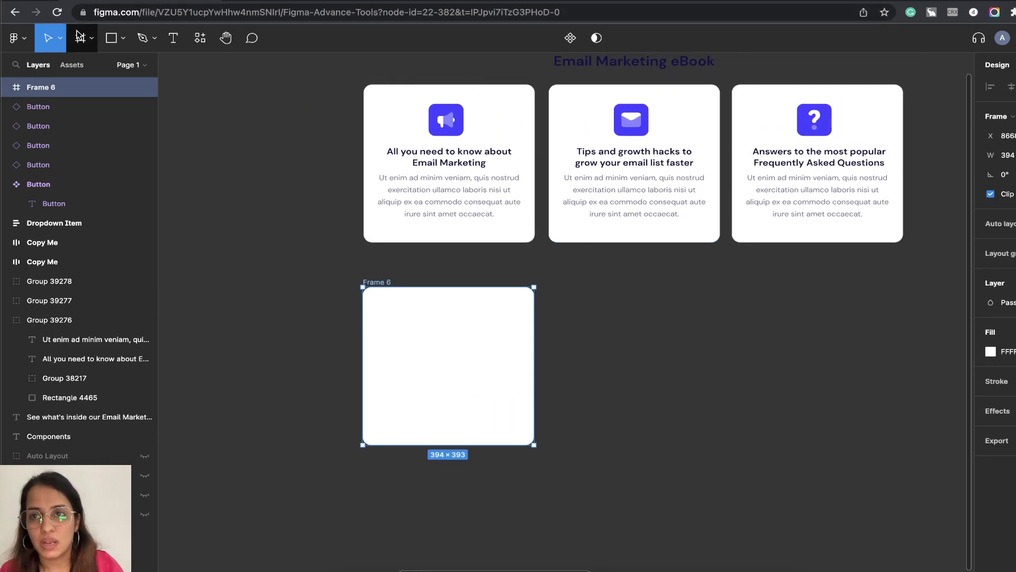
# Draw a nested frame about 155 × 97 in the upper middle of the new card frame.
pyautogui.click(123, 38)
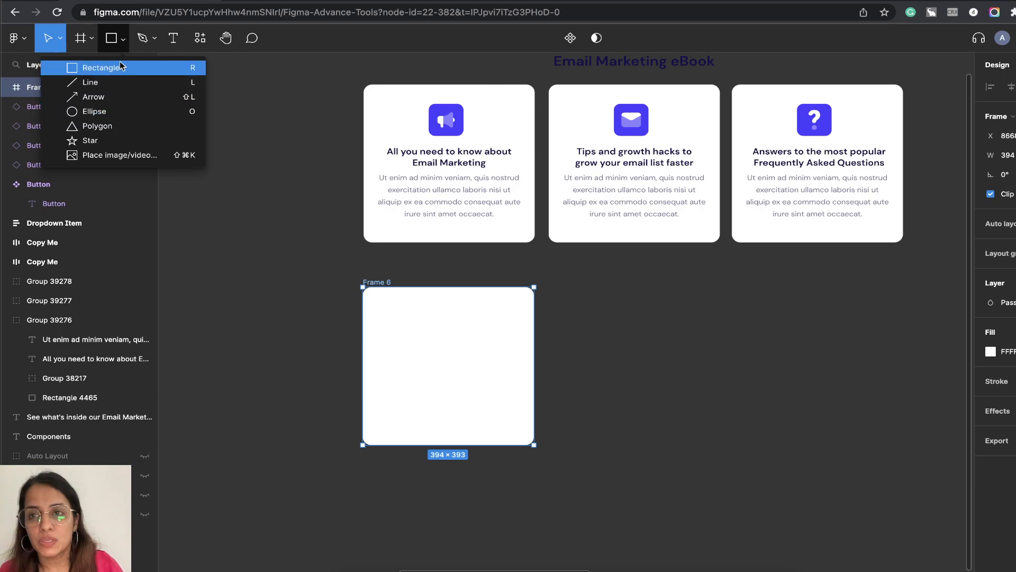
pyautogui.click(91, 38)
pyautogui.click(73, 74)
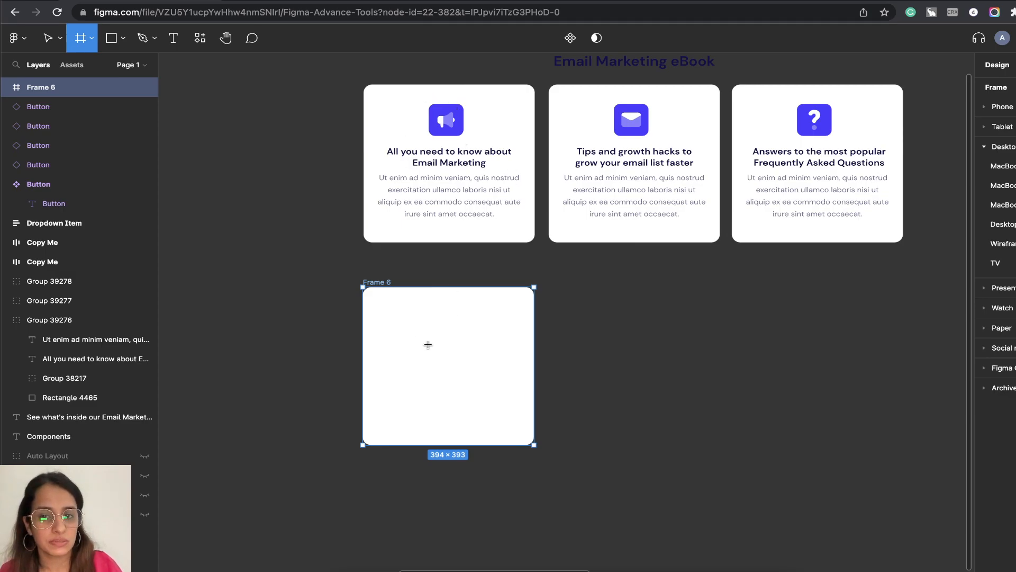
pyautogui.moveTo(411, 313); pyautogui.dragTo(478, 351)
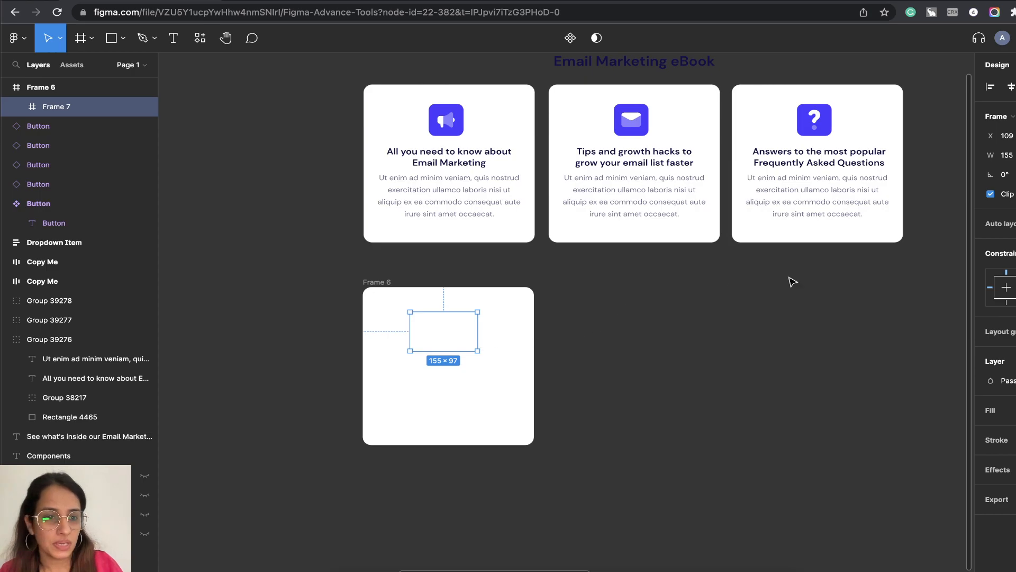
# Give the nested frame a solid light purple fill sampled from the first card's megaphone icon.
pyautogui.click(1015, 410)
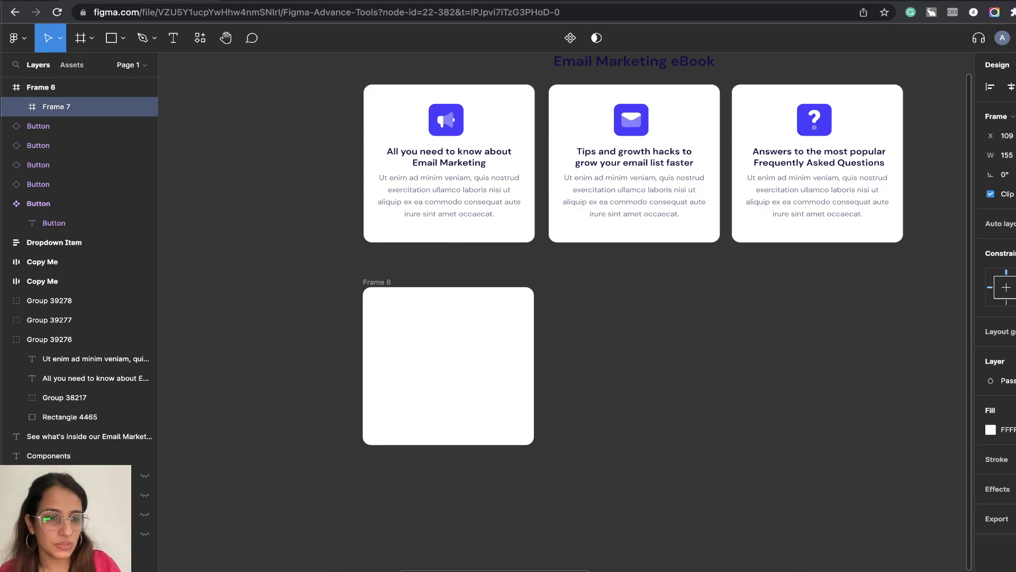
pyautogui.click(991, 430)
pyautogui.click(836, 442)
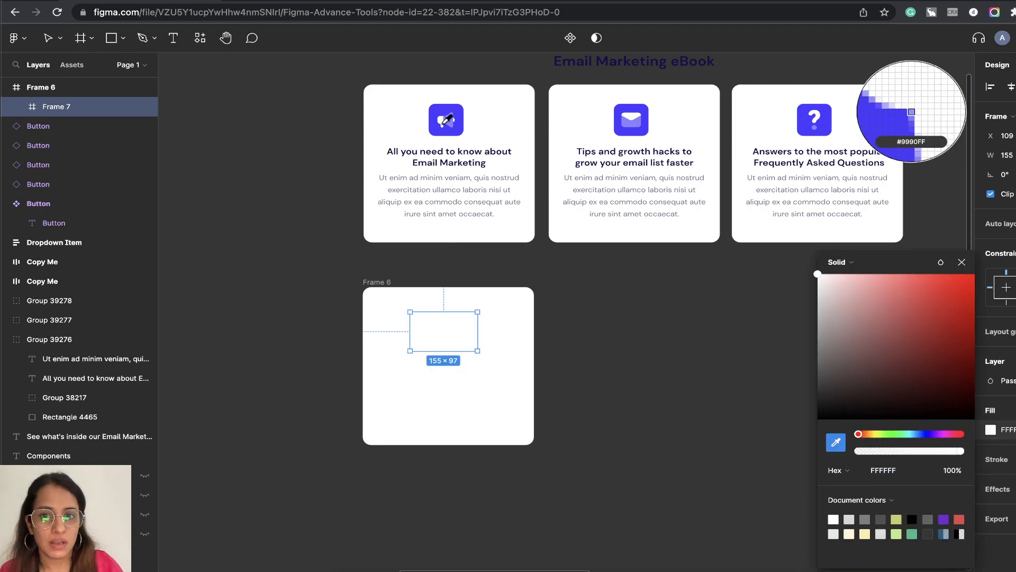
pyautogui.click(912, 112)
pyautogui.click(962, 262)
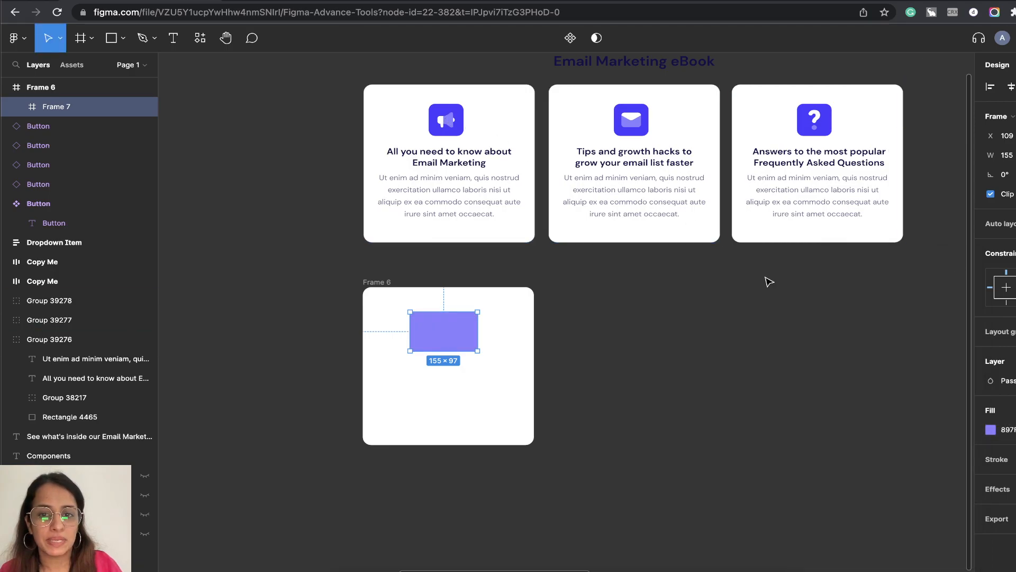
# Shift the purple nested frame to X 120 so it sits horizontally centred in the card frame.
pyautogui.moveTo(440, 347); pyautogui.dragTo(443, 347)
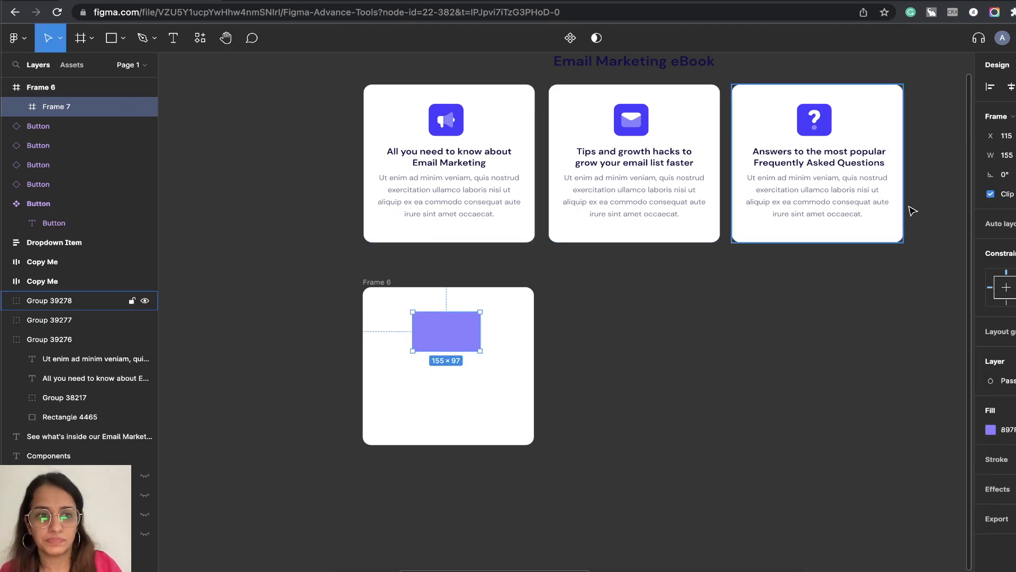
pyautogui.press('Right')
pyautogui.press('Right')
pyautogui.press('Right')
pyautogui.press('Right')
pyautogui.press('Right')
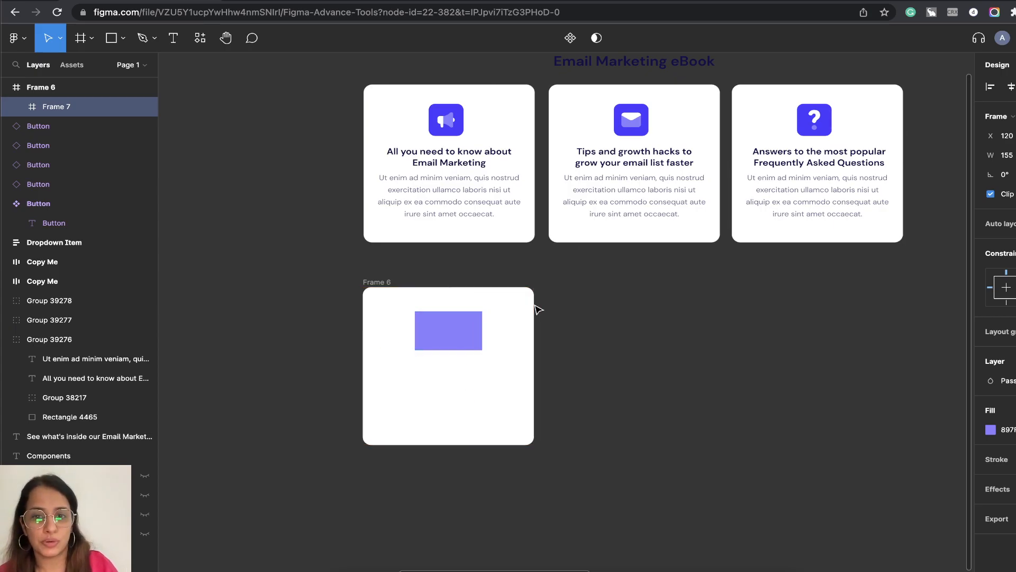
# Rename the purple nested frame to "Icon" and clear the selection.
pyautogui.doubleClick(65, 108)
pyautogui.write('Ic')
pyautogui.press('Return')
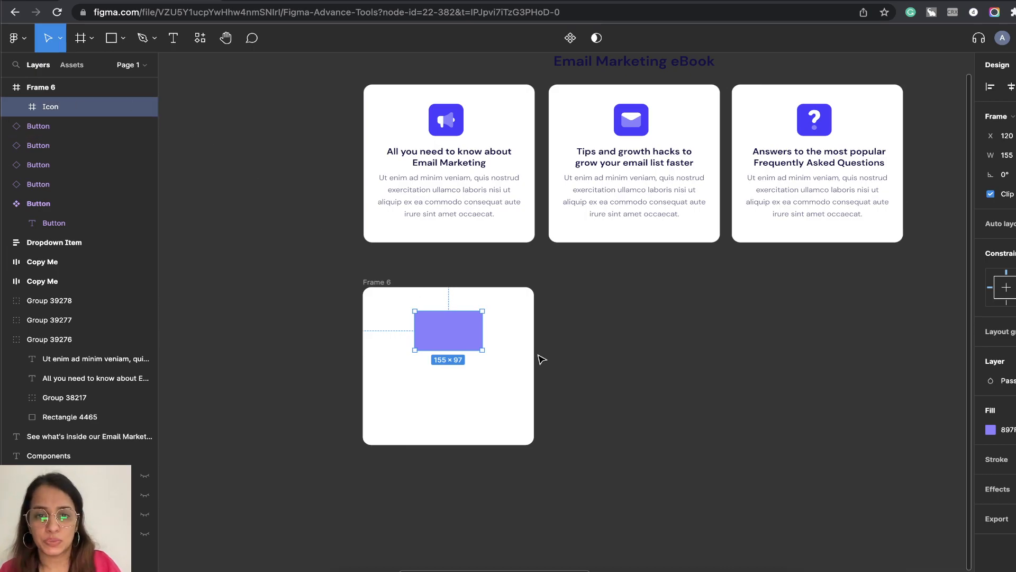
pyautogui.press('alt')
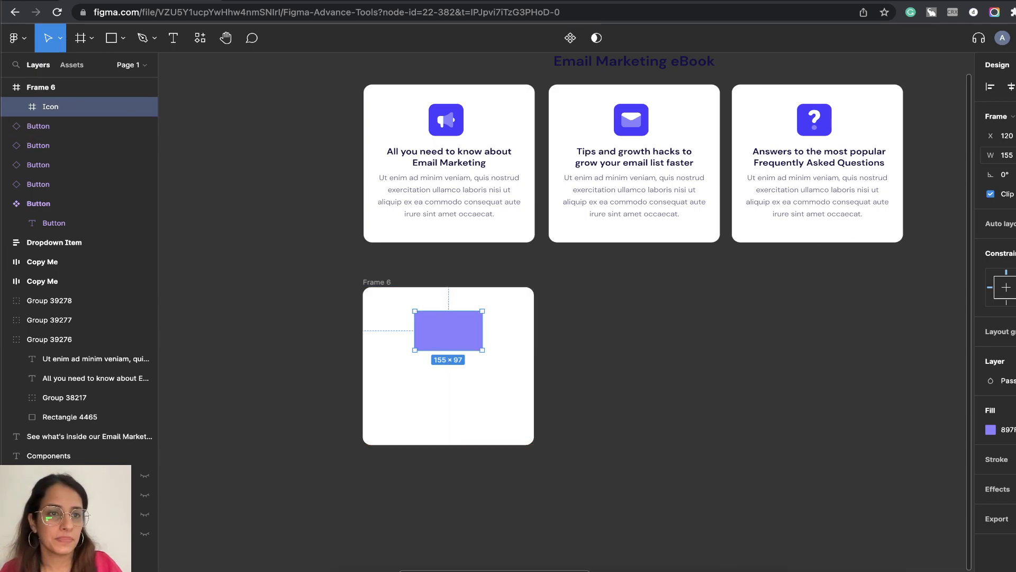
pyautogui.click(617, 344)
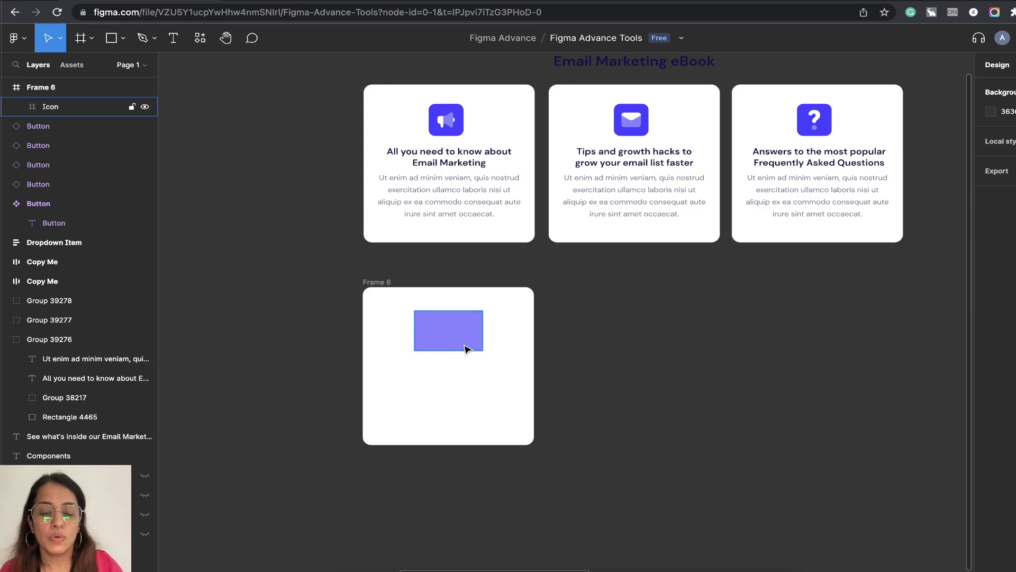
# Add the text "All you need to know about Email Marketing" below the Icon frame and move it right to X -49.
pyautogui.click(174, 37)
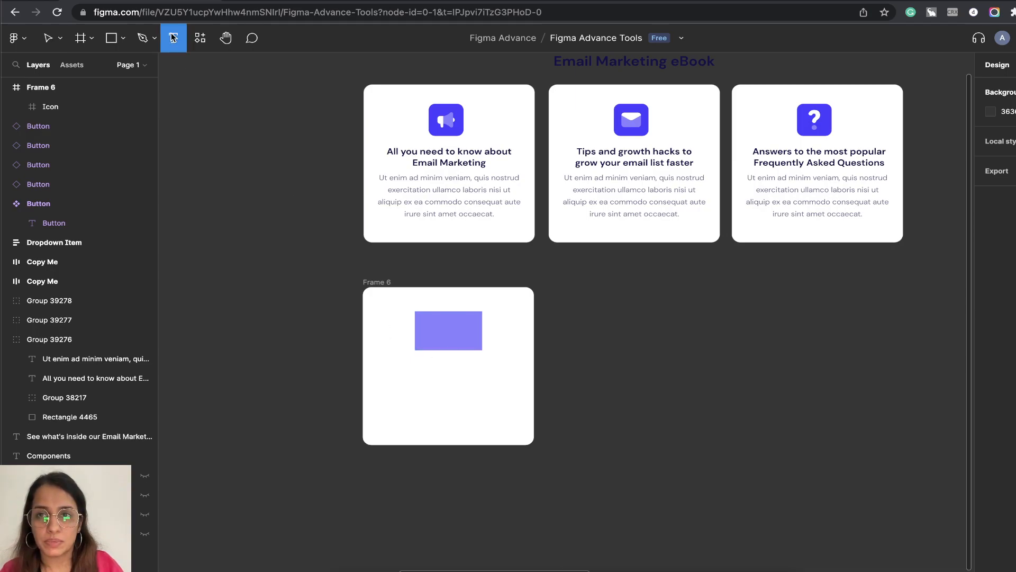
pyautogui.click(407, 368)
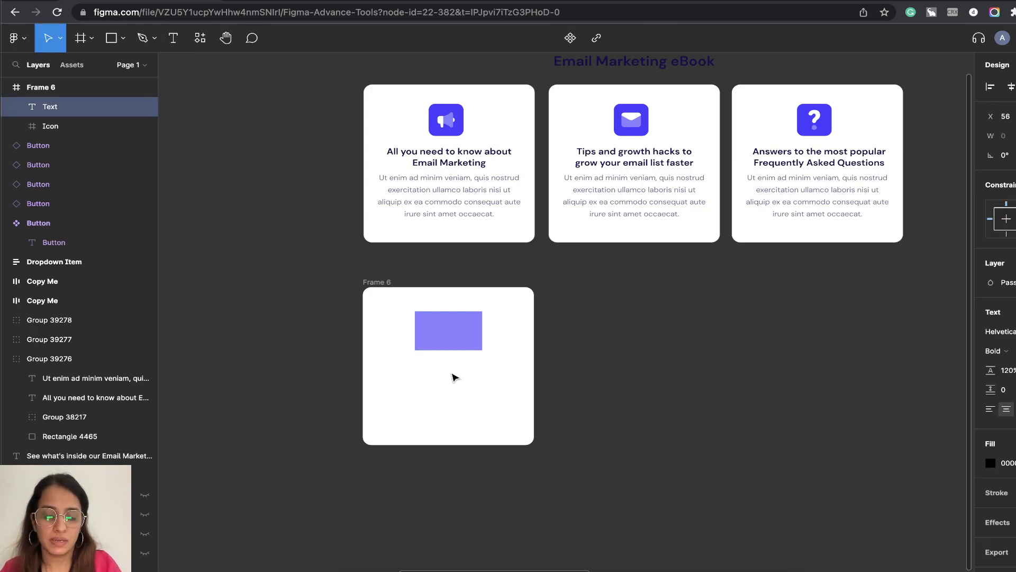
pyautogui.write('All ')
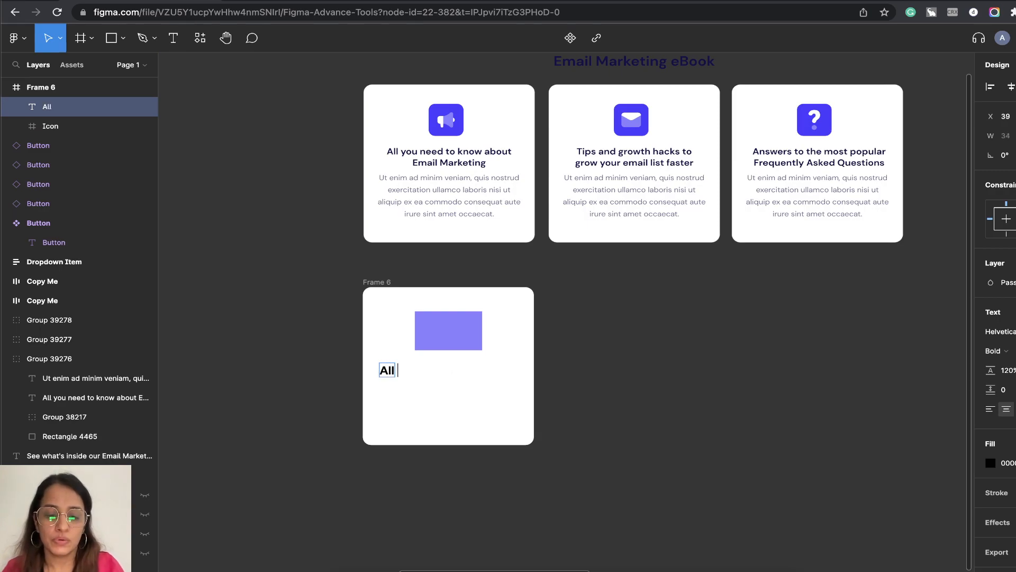
pyautogui.write('you need to know')
pyautogui.write(' about Email')
pyautogui.write(' Marketing')
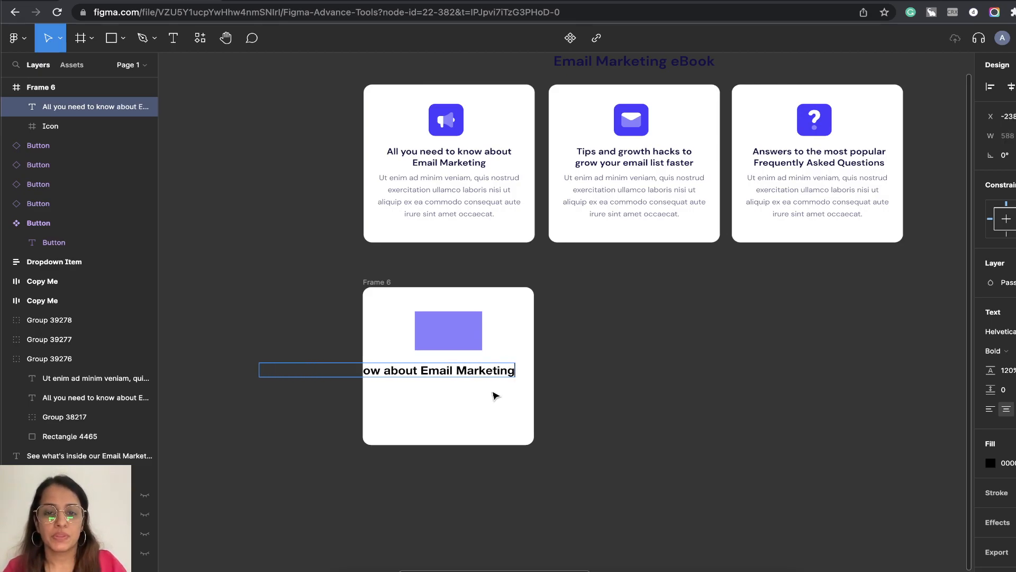
pyautogui.press('Escape')
pyautogui.moveTo(421, 372); pyautogui.dragTo(505, 369)
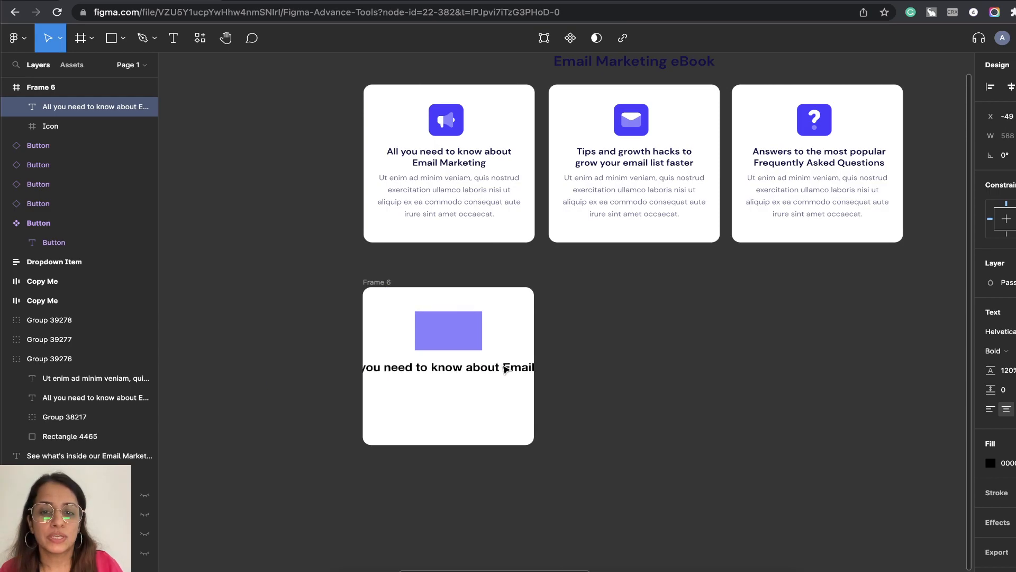
pyautogui.click(506, 369)
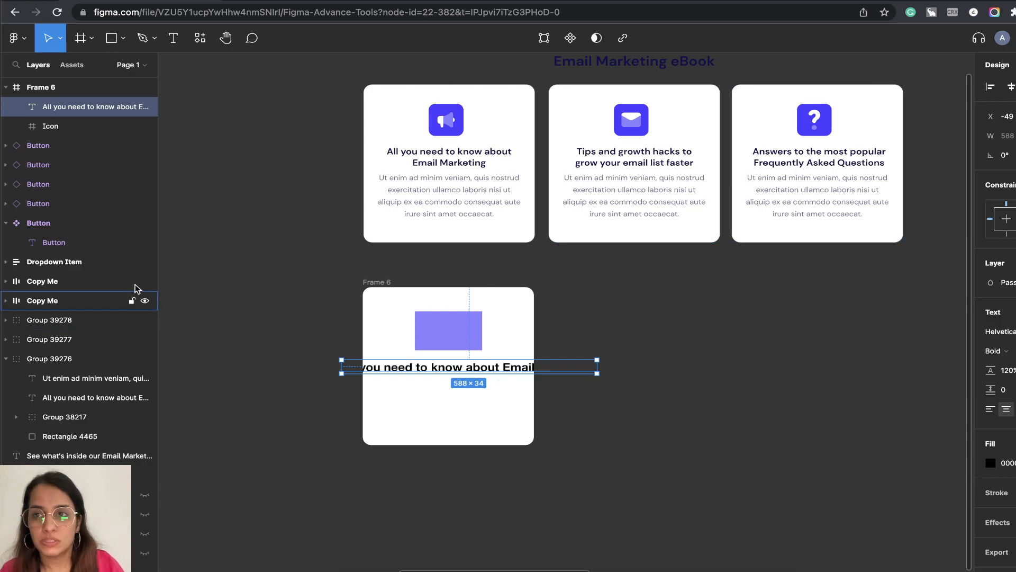
# Add auto layout to Frame 6 and set the heading text's width to fill the container.
pyautogui.click(32, 88)
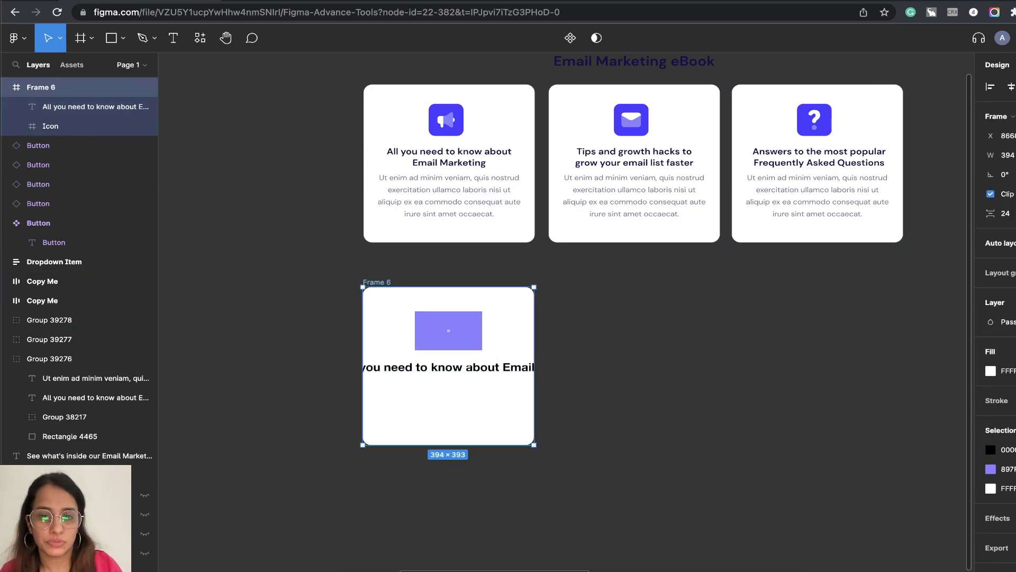
pyautogui.hotkey('shift', 'a')
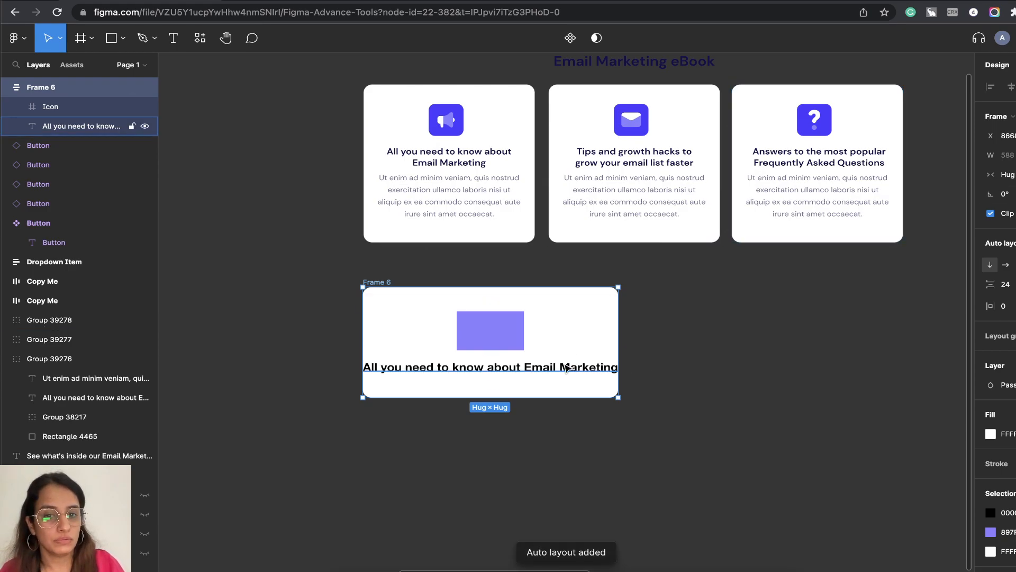
pyautogui.click(588, 367)
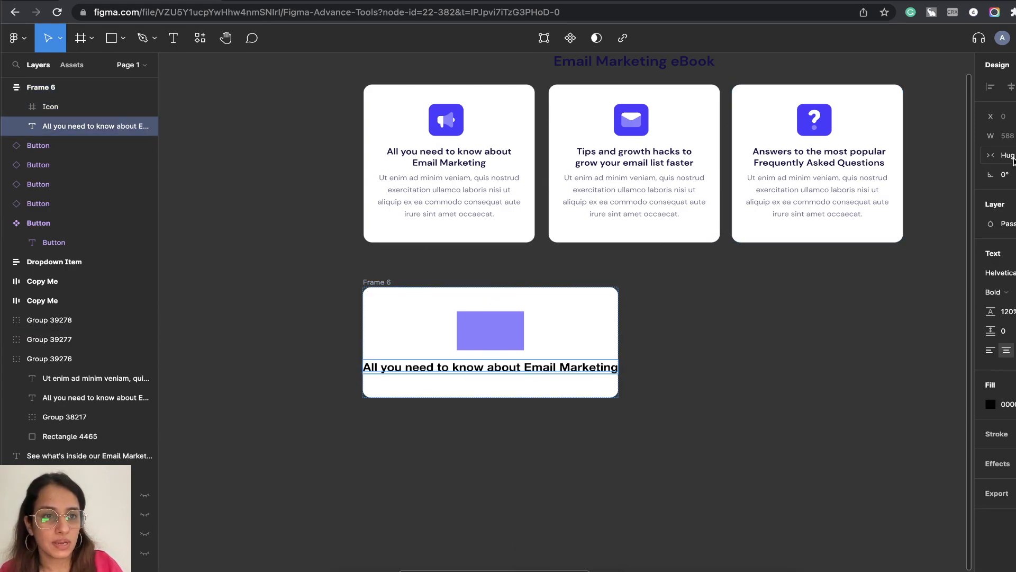
pyautogui.click(1002, 155)
pyautogui.click(1006, 170)
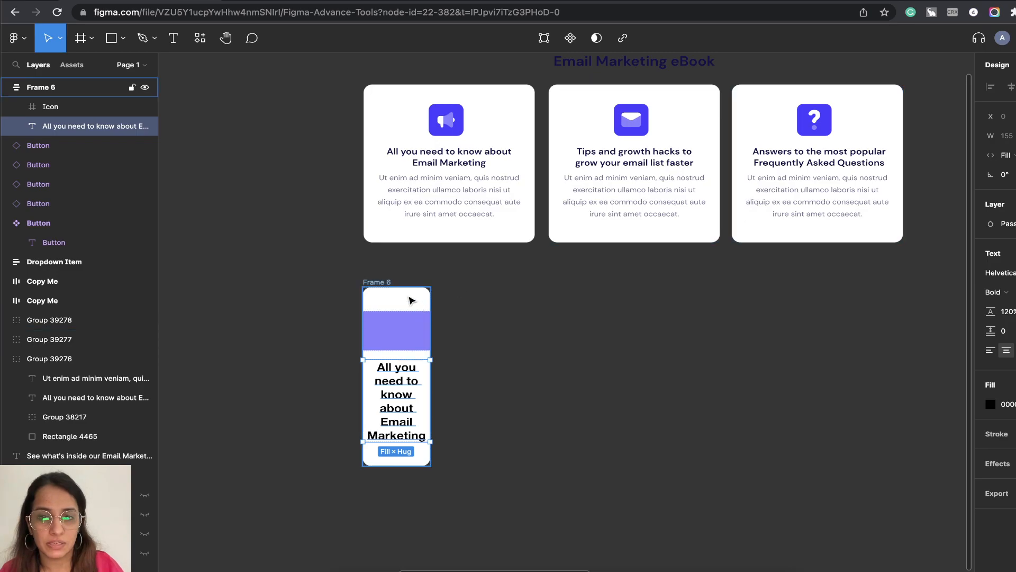
# Check the first original card's width and set Frame 6's width to 394 to match.
pyautogui.press('Escape')
pyautogui.click(504, 95)
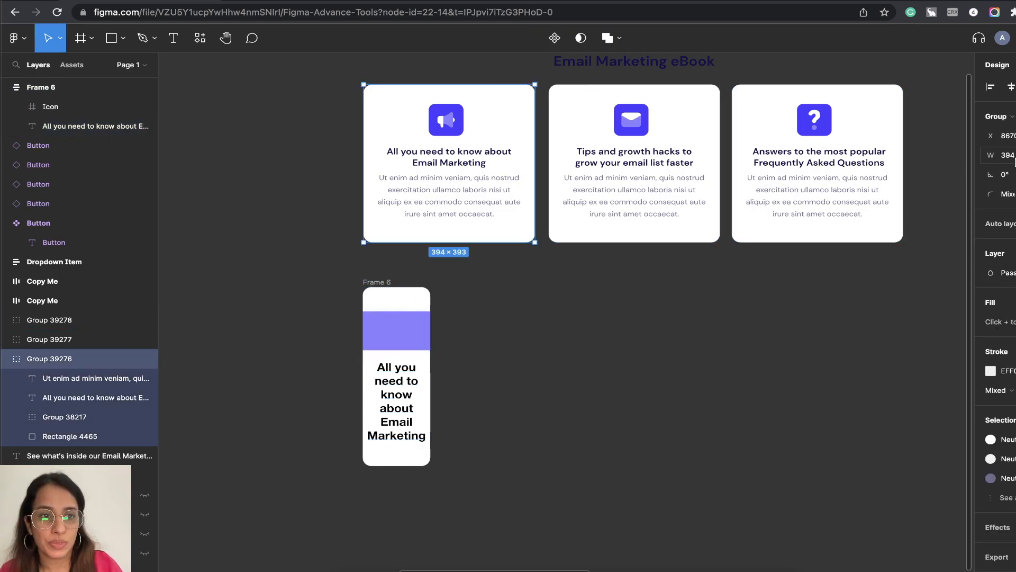
pyautogui.click(413, 303)
pyautogui.click(1008, 156)
pyautogui.write('38')
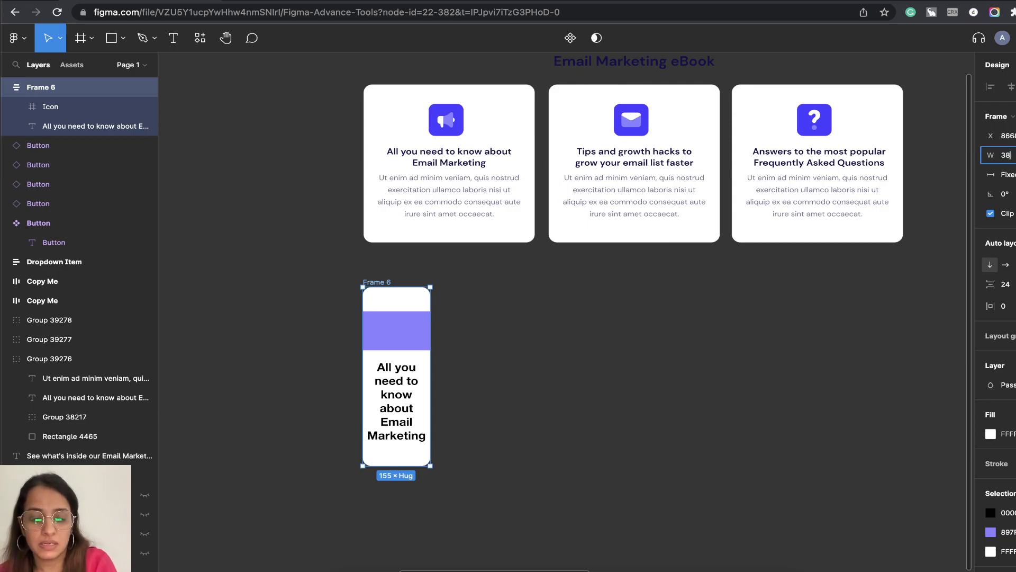
pyautogui.write('4')
pyautogui.press('Return')
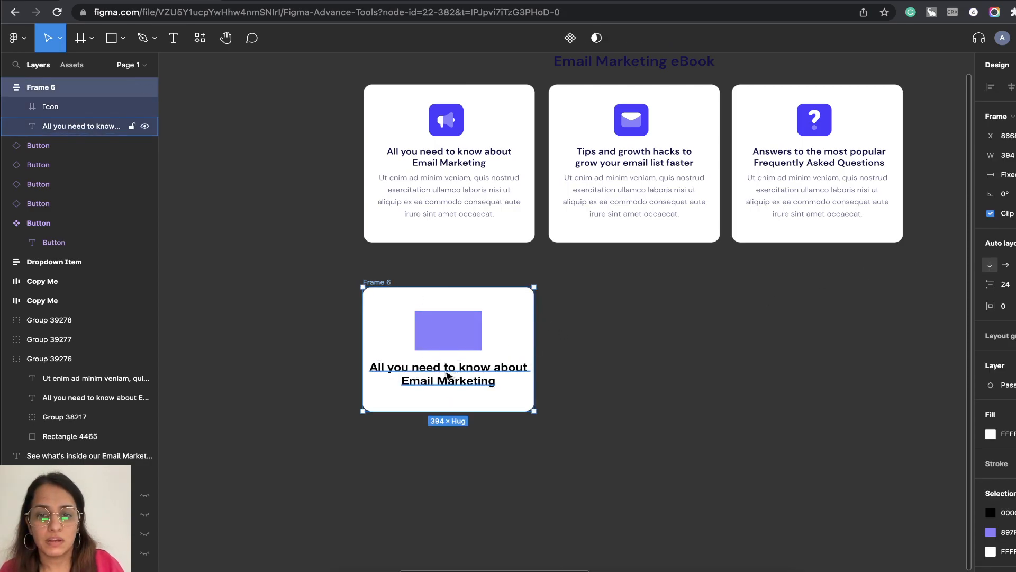
# Reduce the heading's font size slightly and set Frame 6's horizontal padding to 16.
pyautogui.click(454, 374)
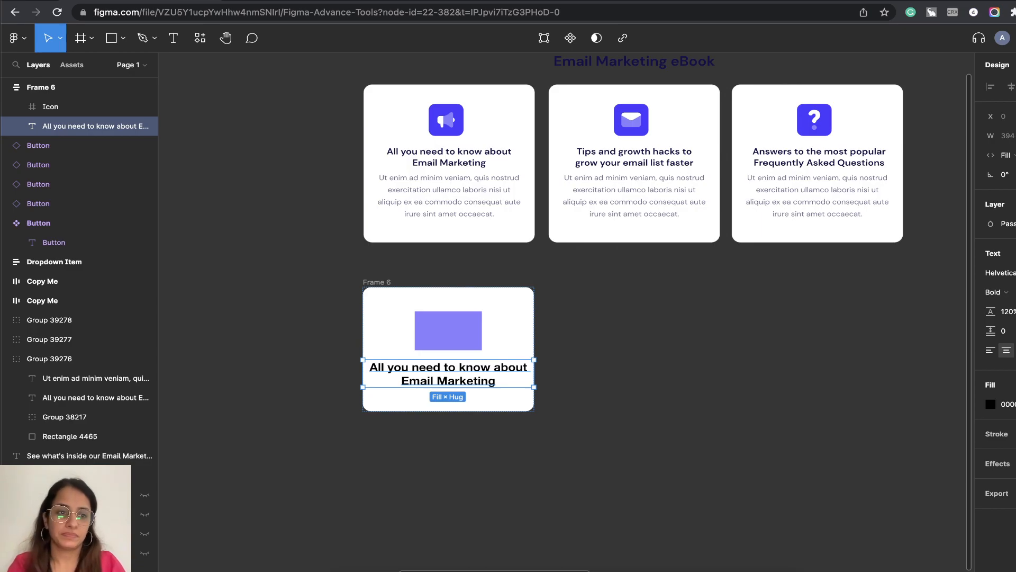
pyautogui.press('Return')
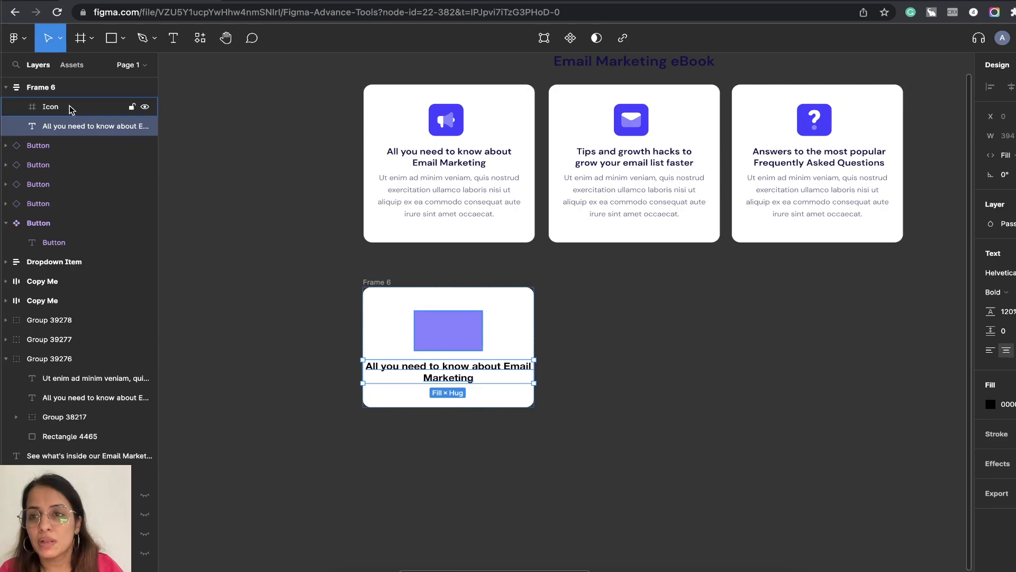
pyautogui.click(61, 88)
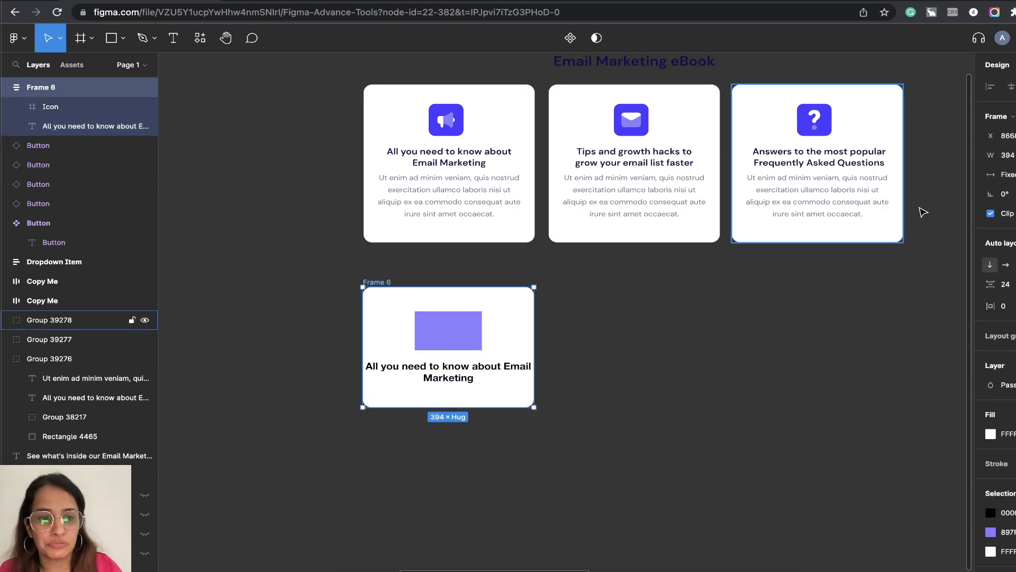
pyautogui.click(1005, 307)
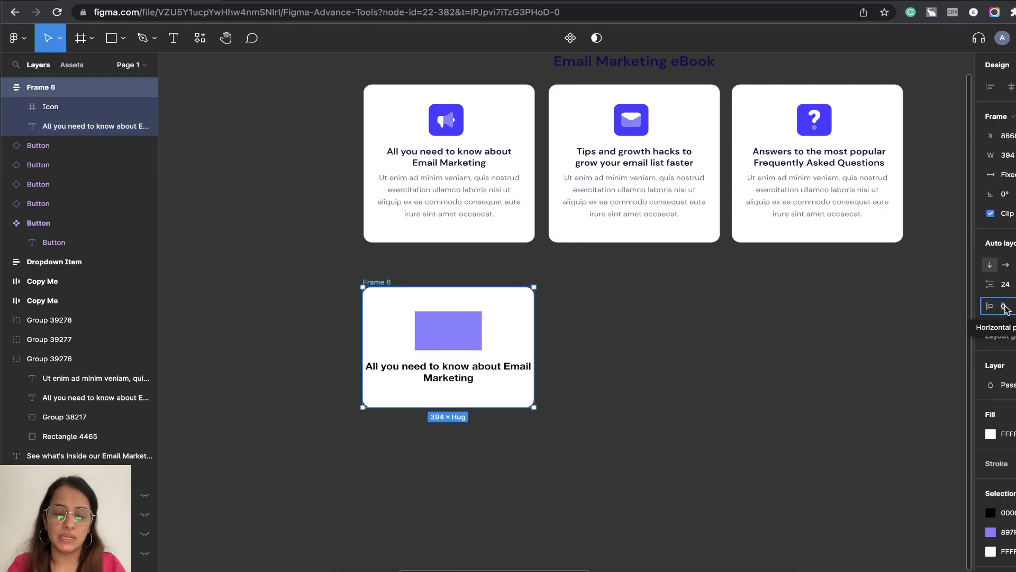
pyautogui.press('Return')
pyautogui.click(1007, 307)
pyautogui.press('Up')
pyautogui.press('Up')
pyautogui.press('Up')
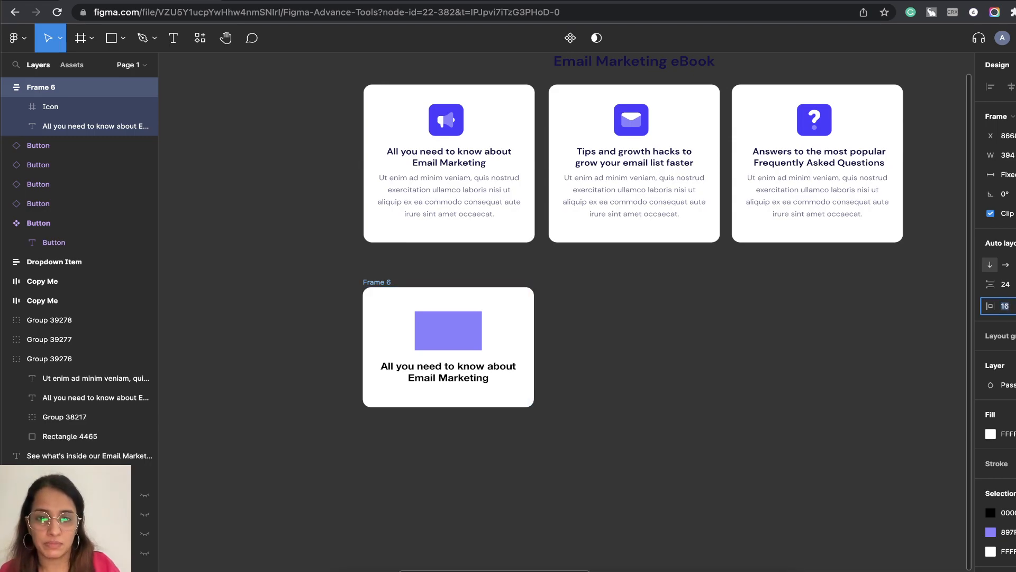
pyautogui.press('Return')
pyautogui.click(565, 440)
# Recolour the new card's heading dark navy (170F49), sampled from the first original card's heading text.
pyautogui.click(496, 366)
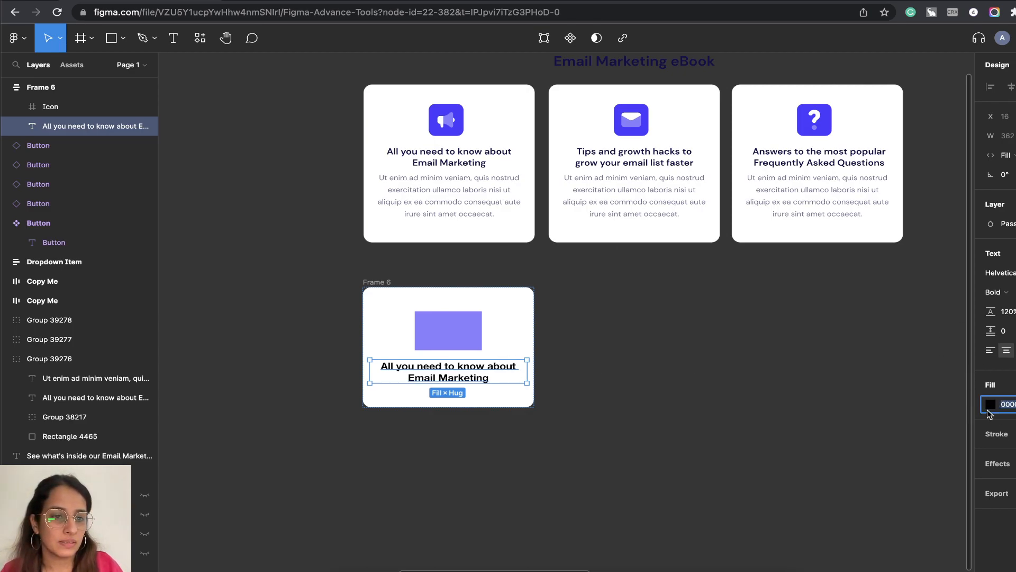
pyautogui.click(991, 405)
pyautogui.click(836, 443)
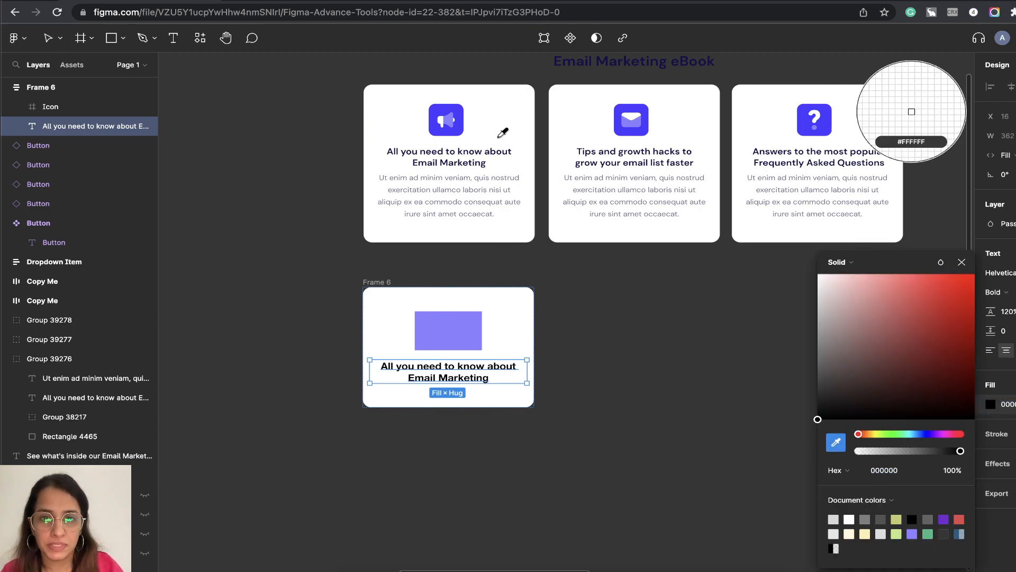
pyautogui.click(459, 126)
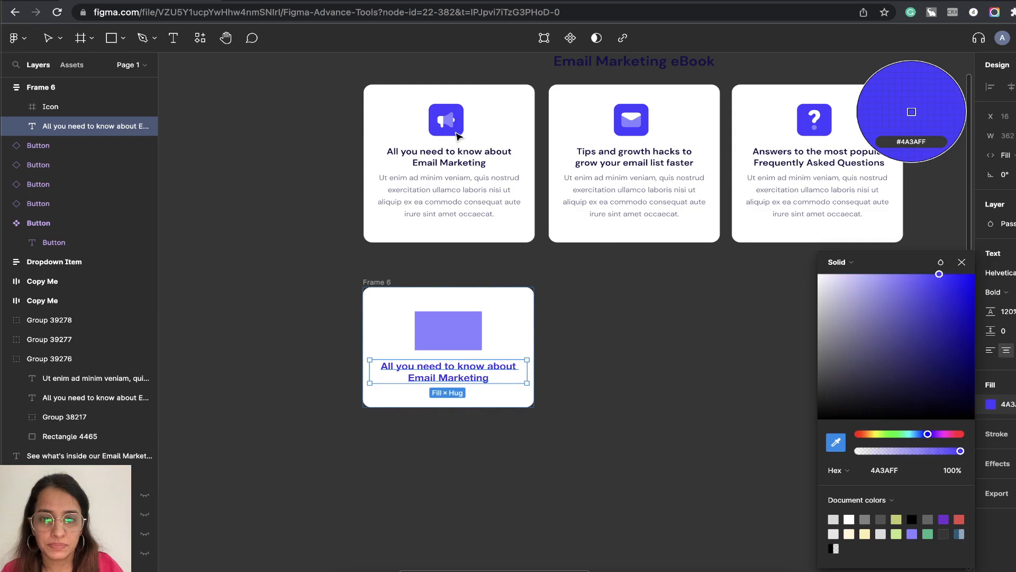
pyautogui.click(836, 445)
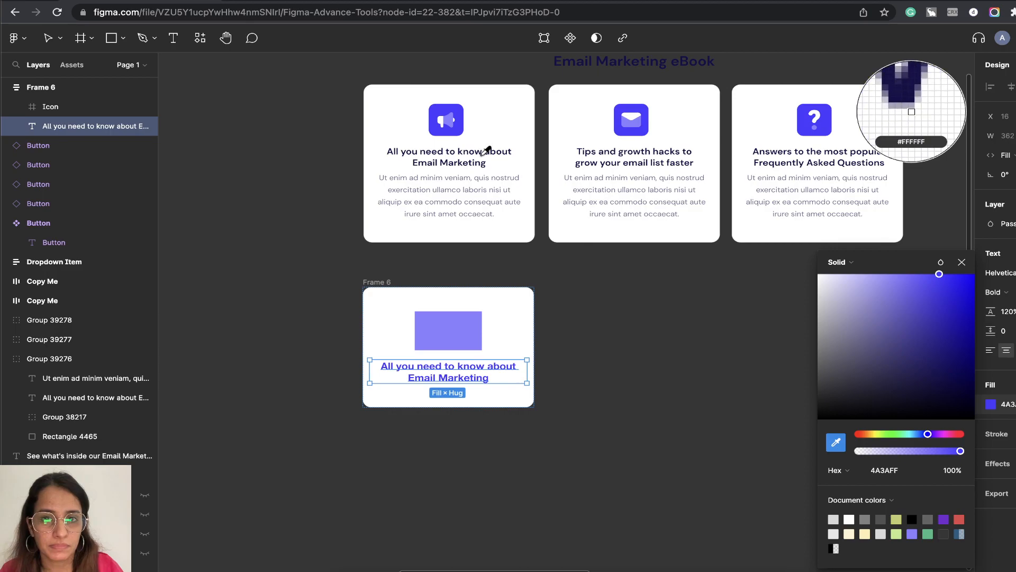
pyautogui.click(485, 150)
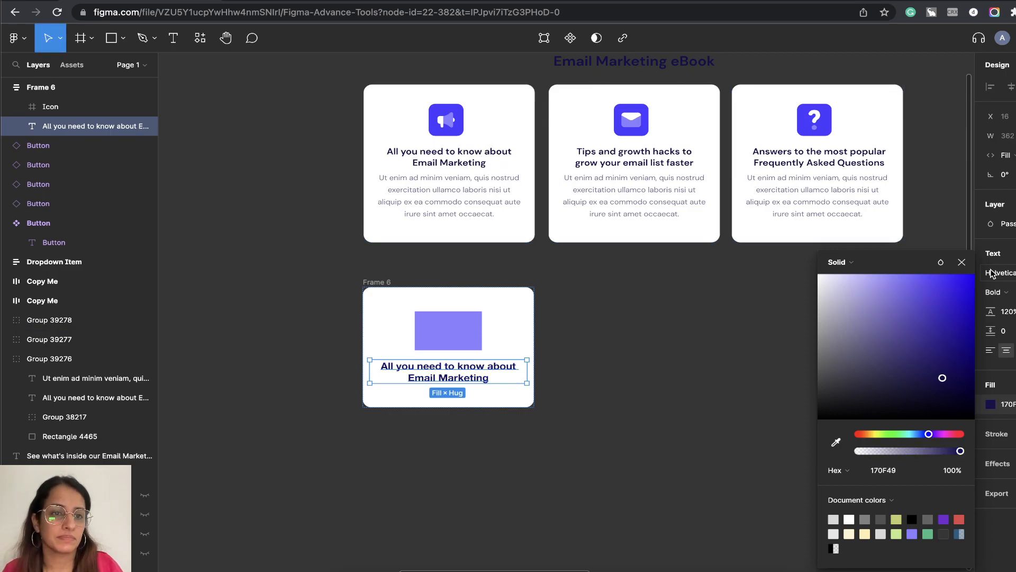
# Reduce the heading's font size a little more and set Frame 6's horizontal padding to 24.
pyautogui.press('Escape')
pyautogui.press('Return')
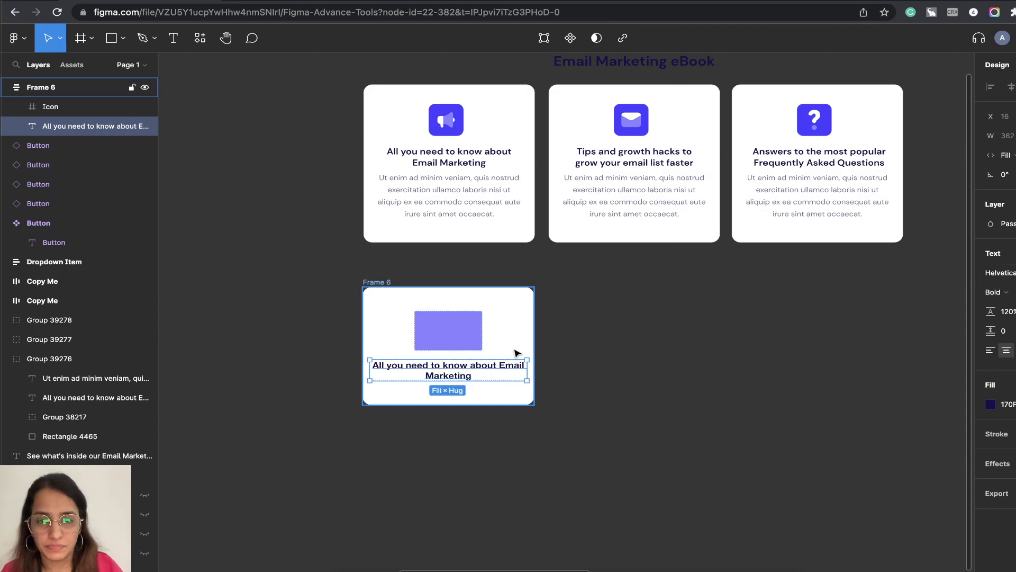
pyautogui.click(528, 332)
pyautogui.click(1004, 306)
pyautogui.press('Down')
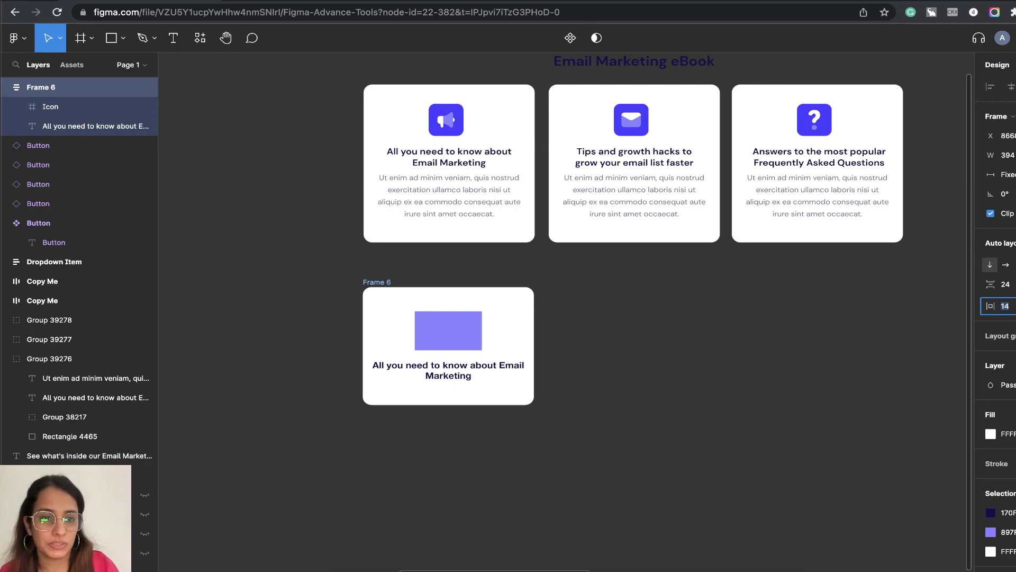
pyautogui.press('Up')
pyautogui.press('Up')
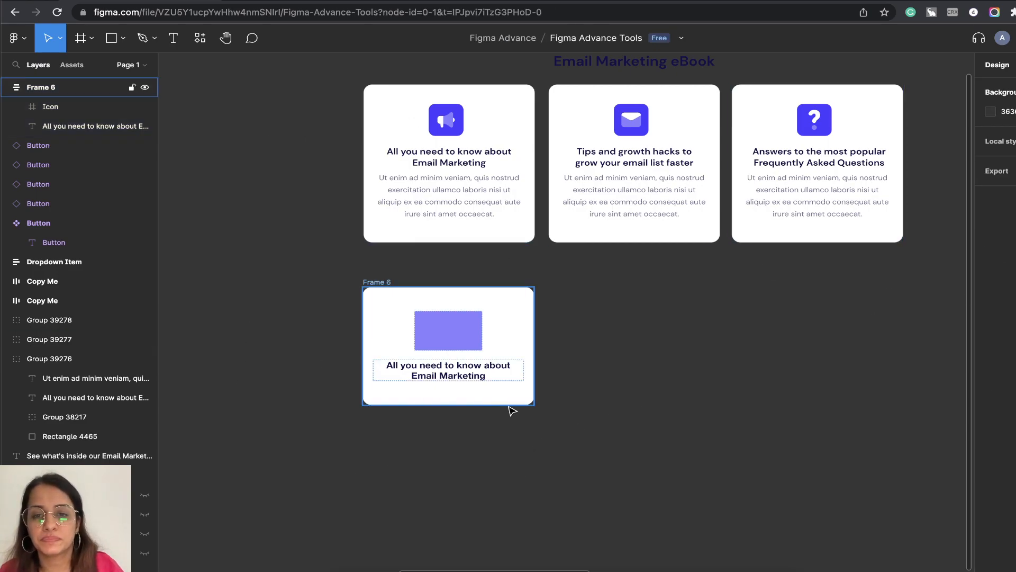
# Duplicate the heading inside Frame 6 and replace the copy's text with the first original card's "Ut enim ad minim veniam" paragraph.
pyautogui.click(448, 373)
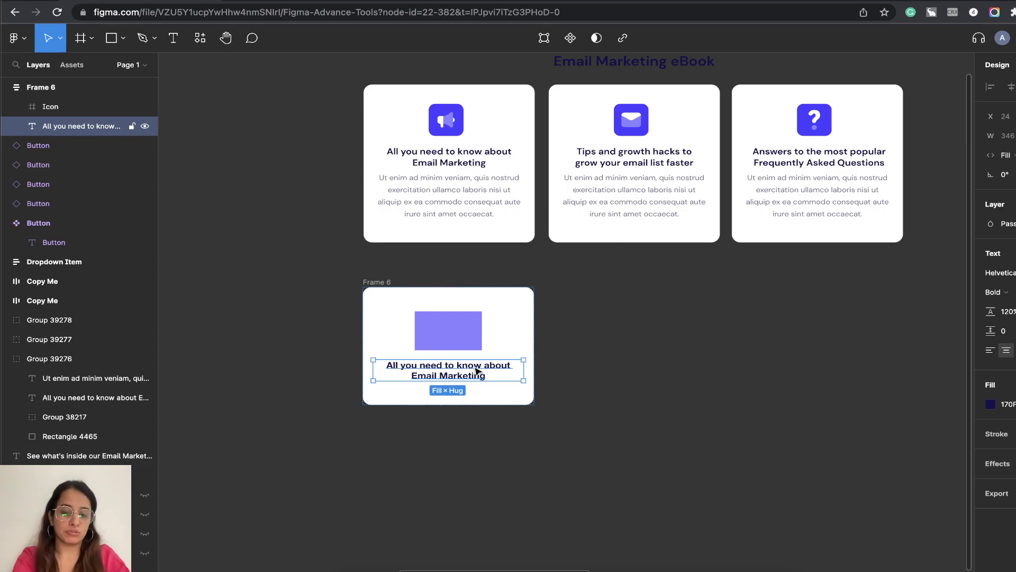
pyautogui.press('super+d')
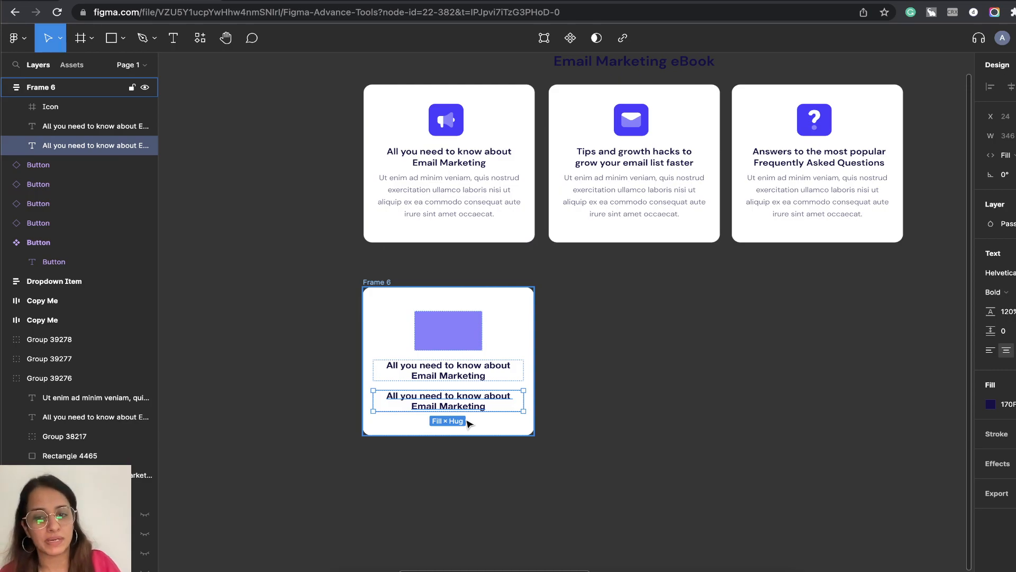
pyautogui.click(460, 195)
pyautogui.doubleClick(459, 191)
pyautogui.hotkey('ctrl', 'c')
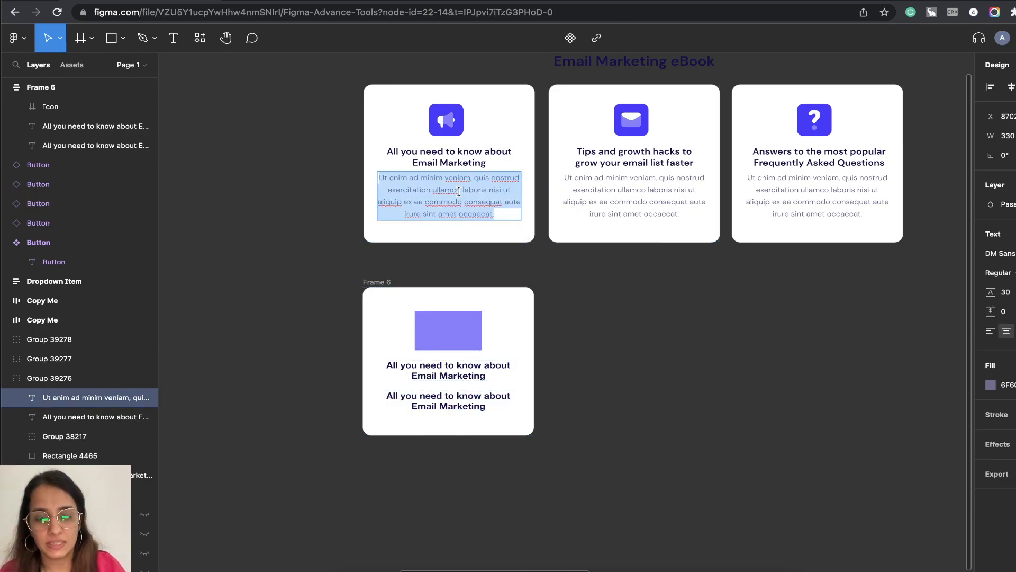
pyautogui.press('Escape')
pyautogui.click(447, 397)
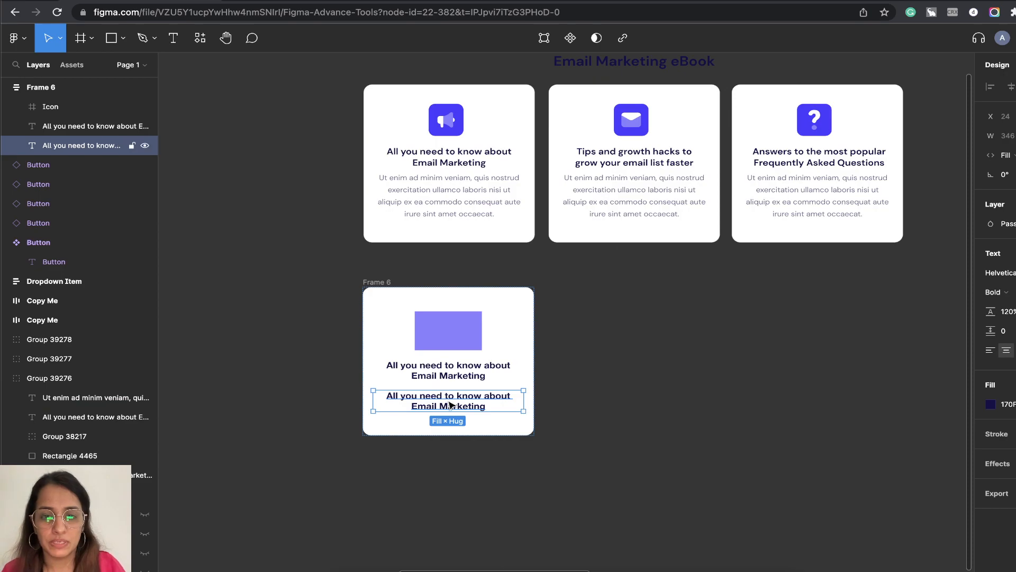
pyautogui.doubleClick(449, 401)
pyautogui.hotkey('ctrl', 'v')
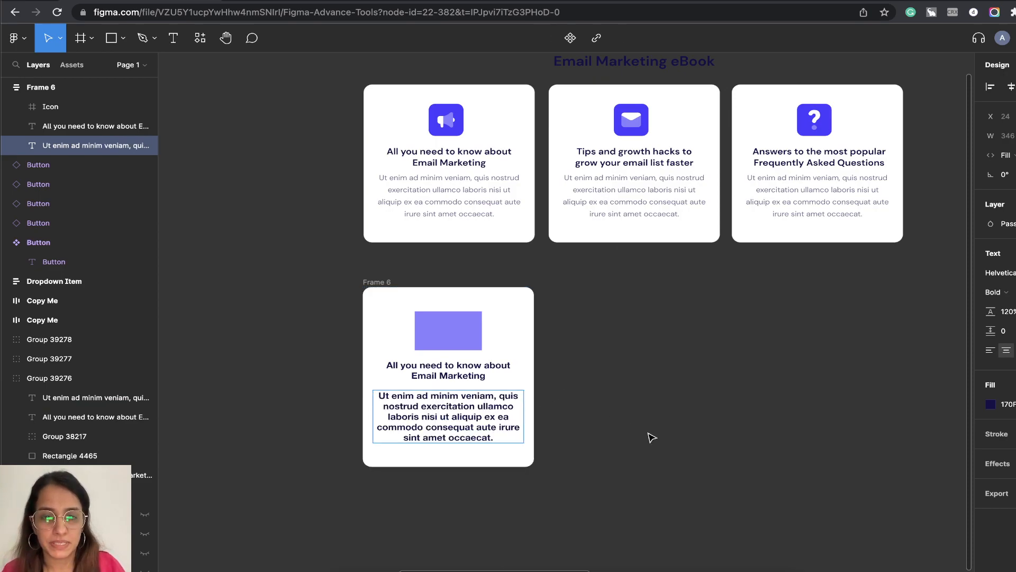
# Change the new paragraph's font weight to Regular.
pyautogui.press('Escape')
pyautogui.click(1006, 292)
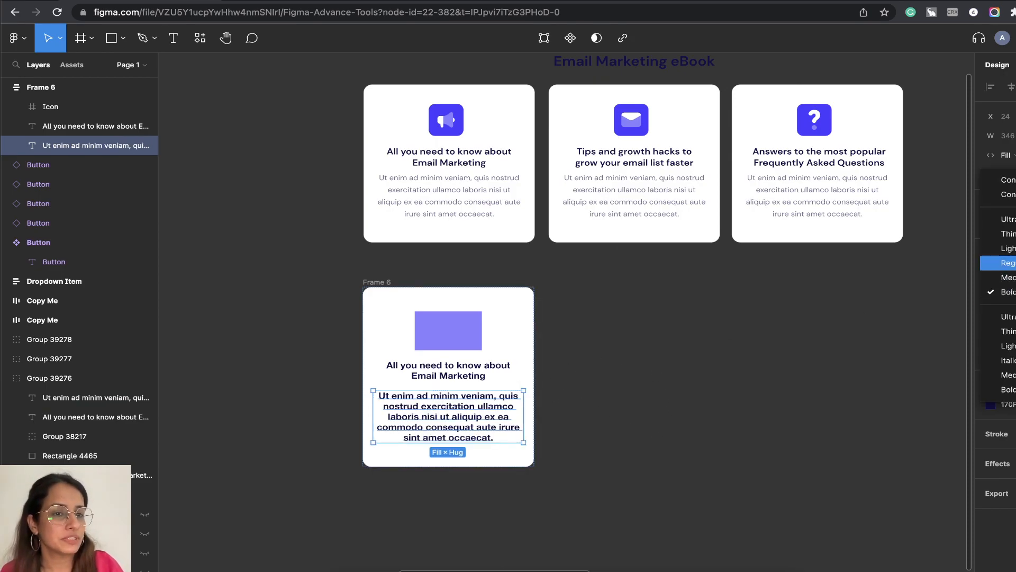
pyautogui.click(984, 254)
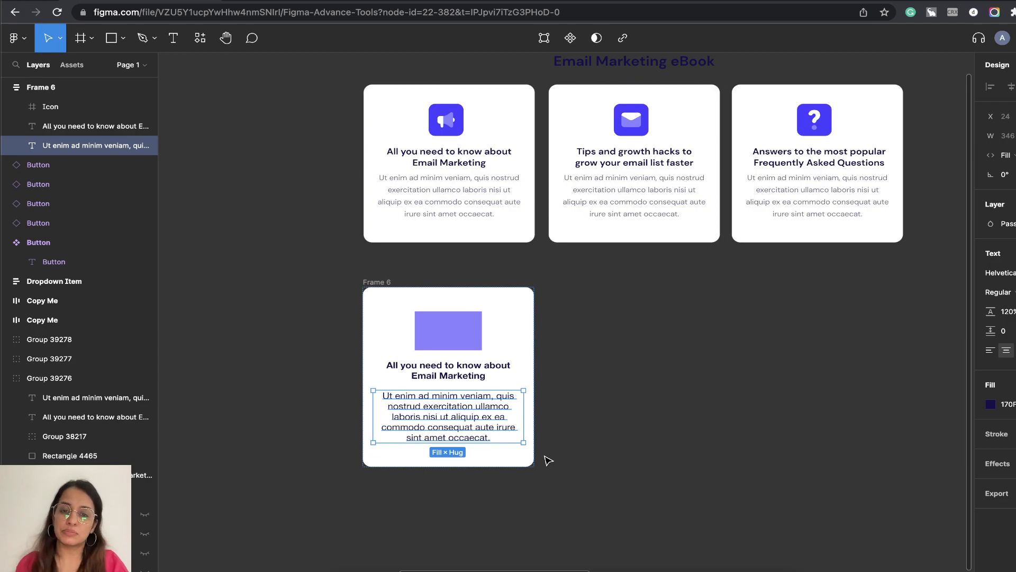
# Set the new paragraph's line height to 150% and increase it by roughly another 10%.
pyautogui.click(1011, 313)
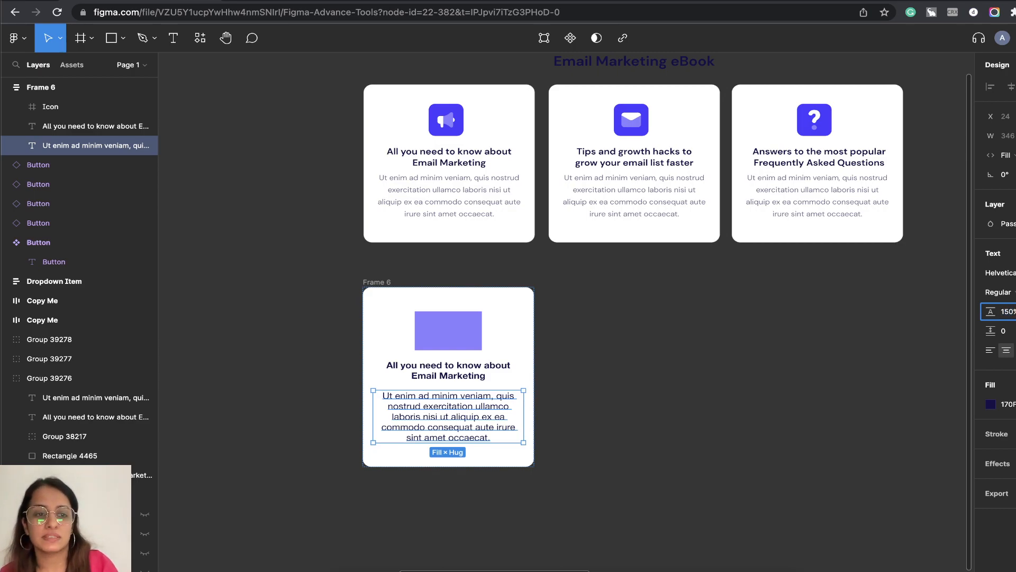
pyautogui.press('Return')
pyautogui.click(1014, 314)
pyautogui.press('Up')
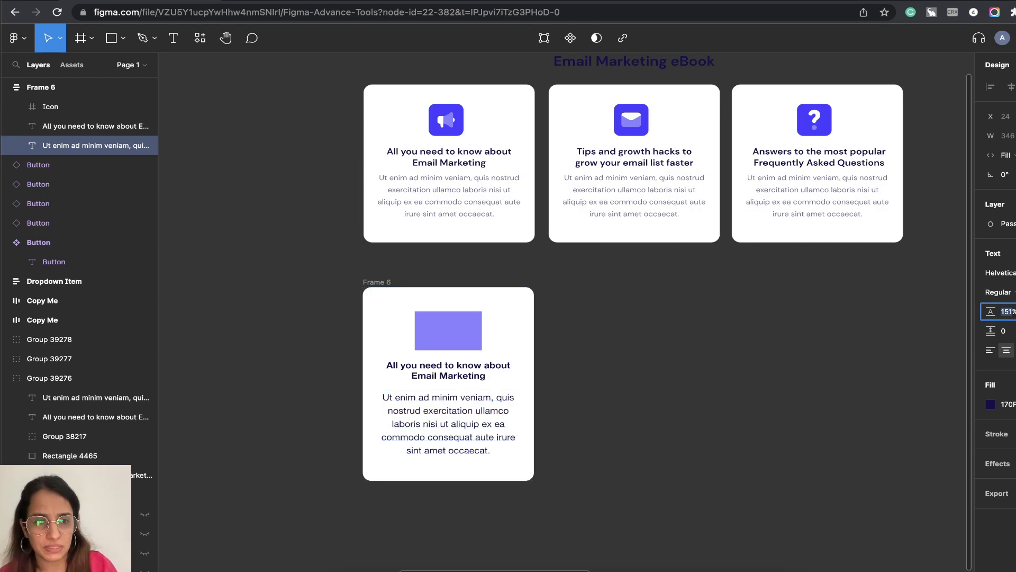
pyautogui.hotkey('shift', 'Up')
pyautogui.click(637, 446)
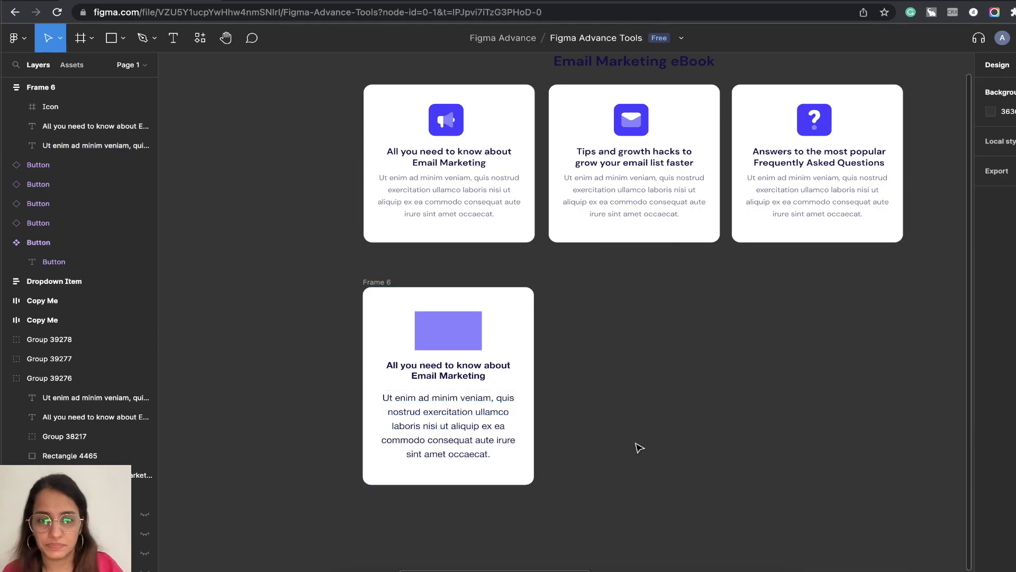
# Wrap Frame 6's heading and paragraph together in their own auto layout frame.
pyautogui.click(494, 375)
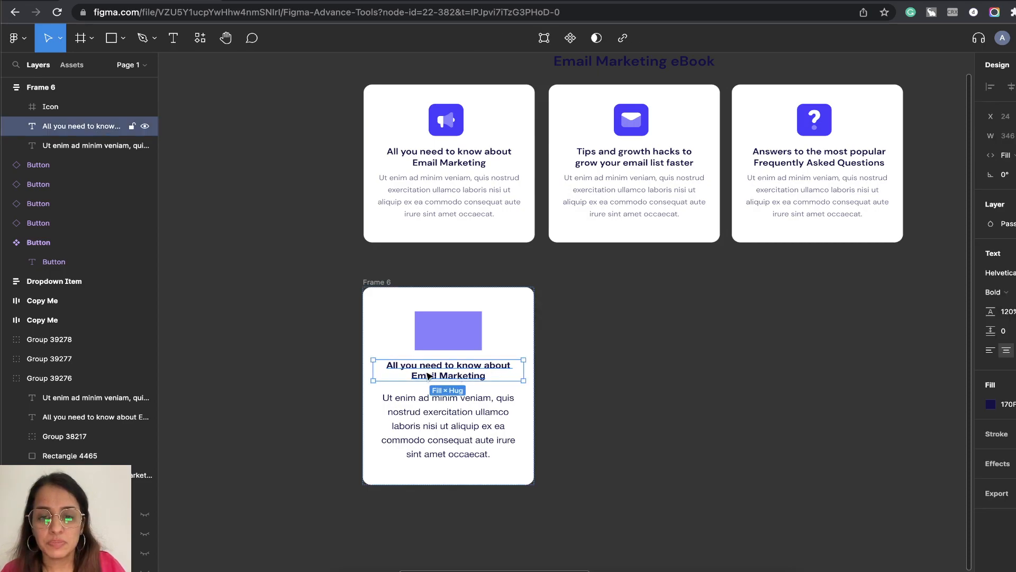
pyautogui.keyDown('shift'); pyautogui.click(439, 453); pyautogui.keyUp('shift')
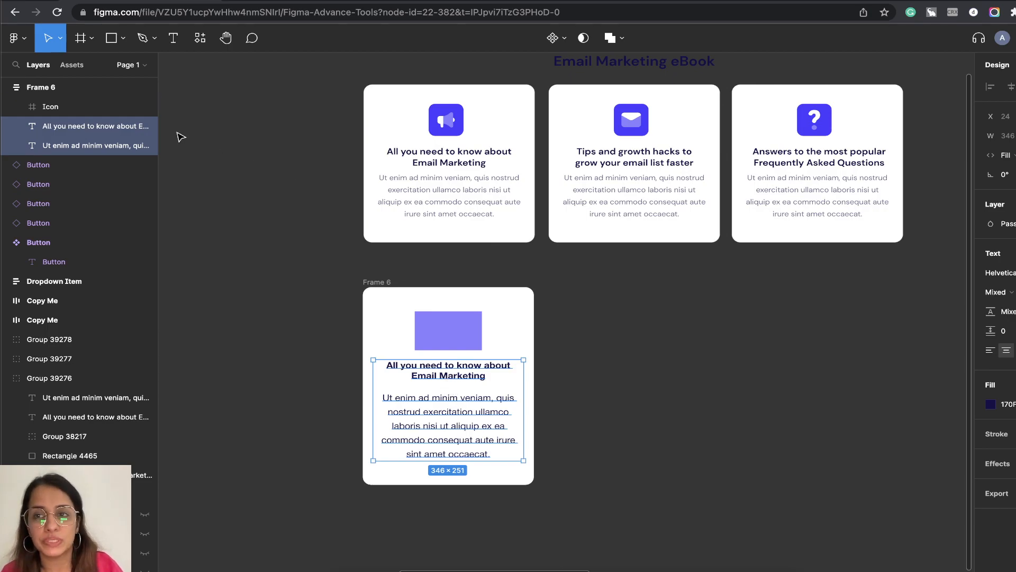
pyautogui.rightClick(451, 402)
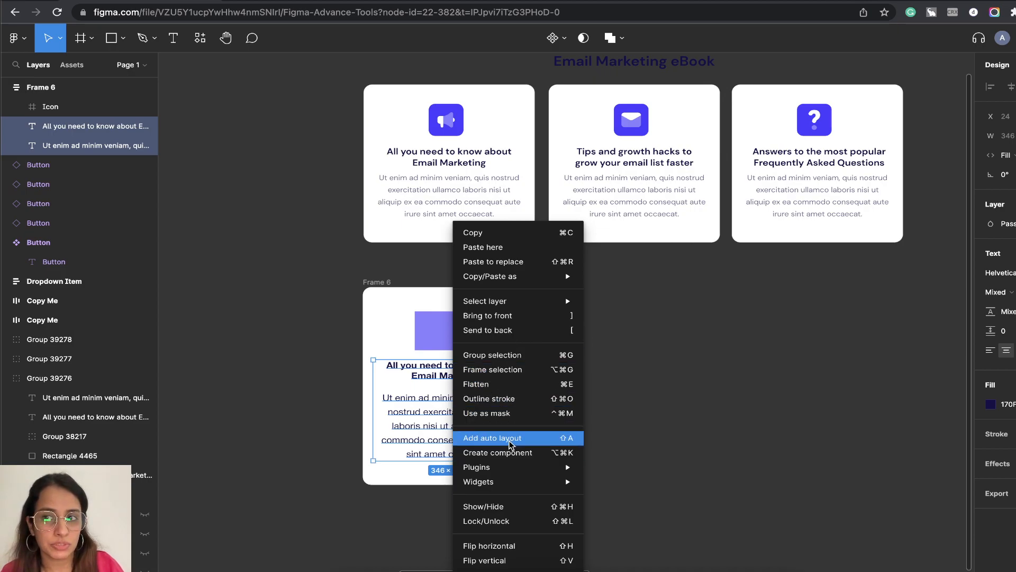
pyautogui.click(510, 443)
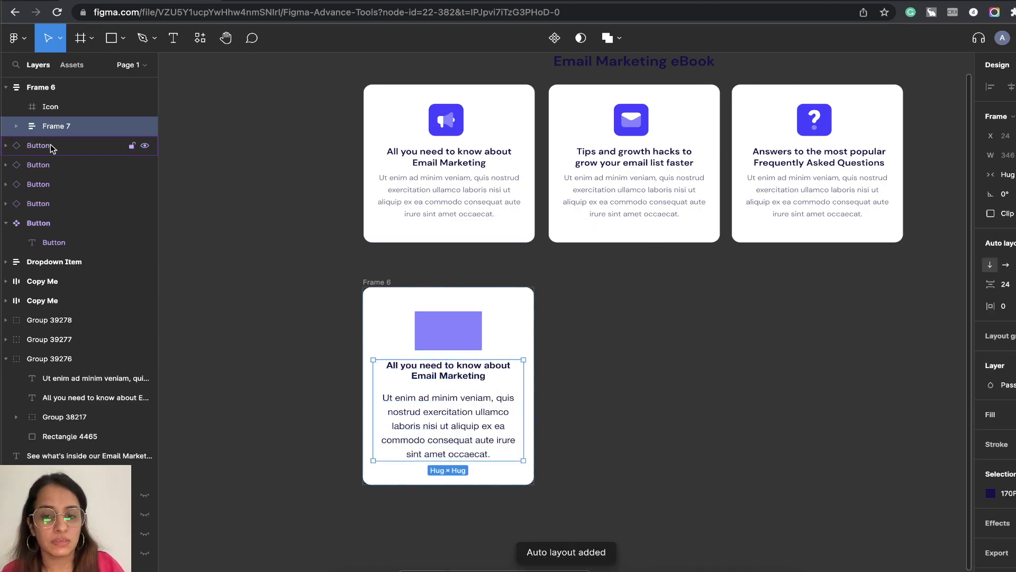
# Set the vertical spacing between the heading and paragraph in Frame 7 to 8.
pyautogui.click(981, 287)
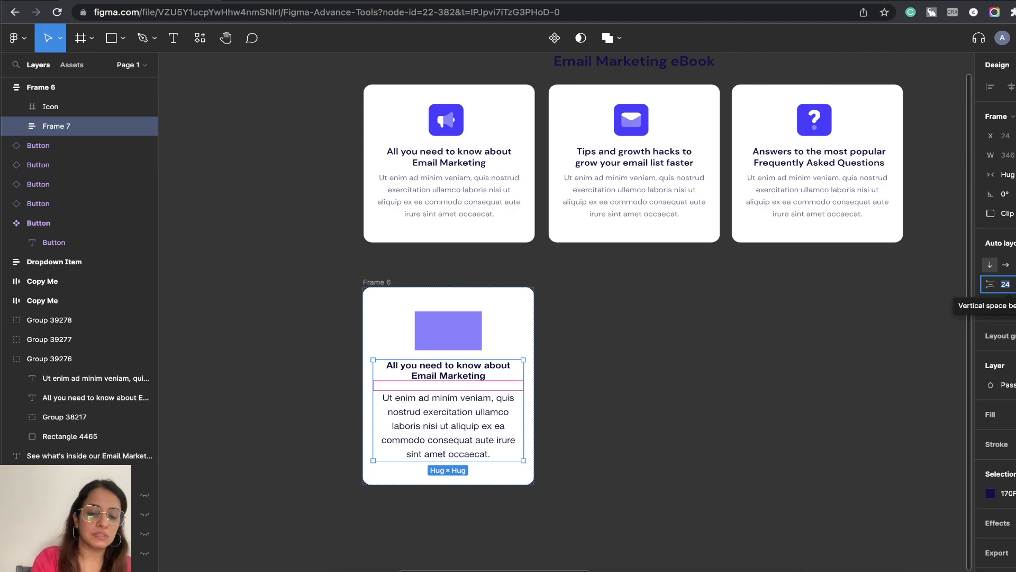
pyautogui.write('8')
pyautogui.press('Return')
pyautogui.click(633, 386)
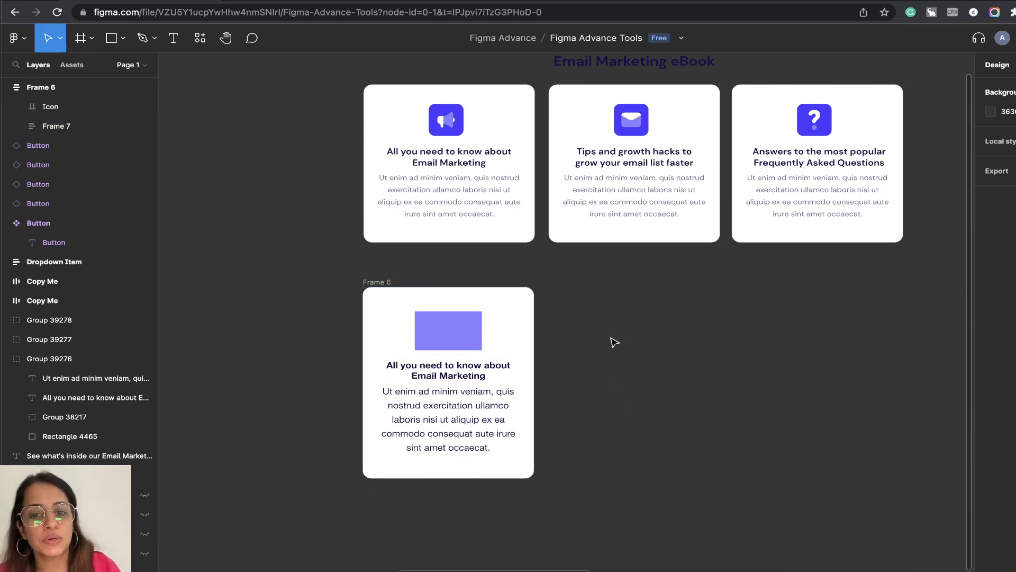
# Move Frame 6 out to the left of the original cards and turn it into a component.
pyautogui.click(516, 322)
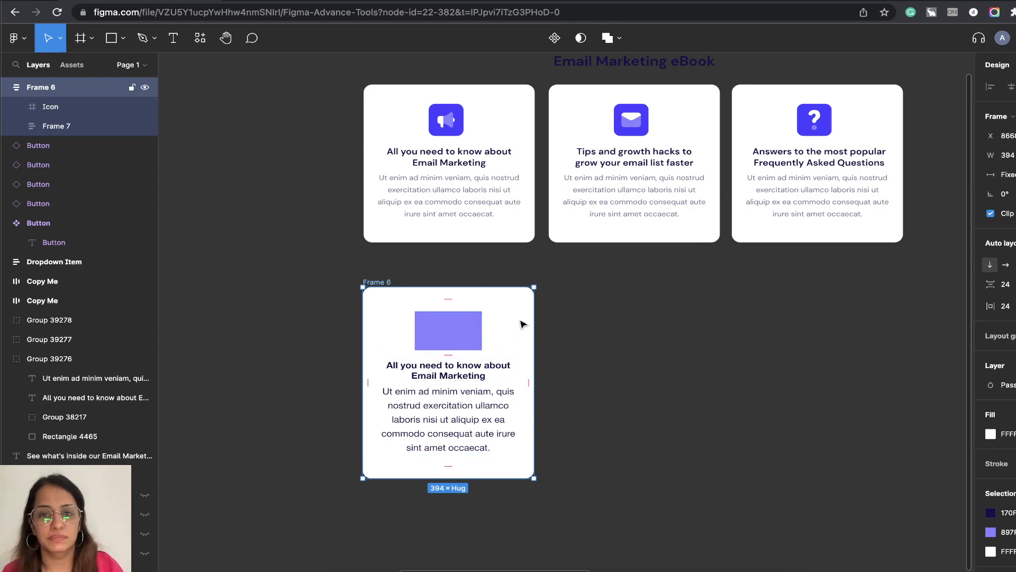
pyautogui.click(676, 333)
pyautogui.moveTo(637, 405); pyautogui.dragTo(823, 441)
pyautogui.moveTo(563, 321); pyautogui.dragTo(283, 200)
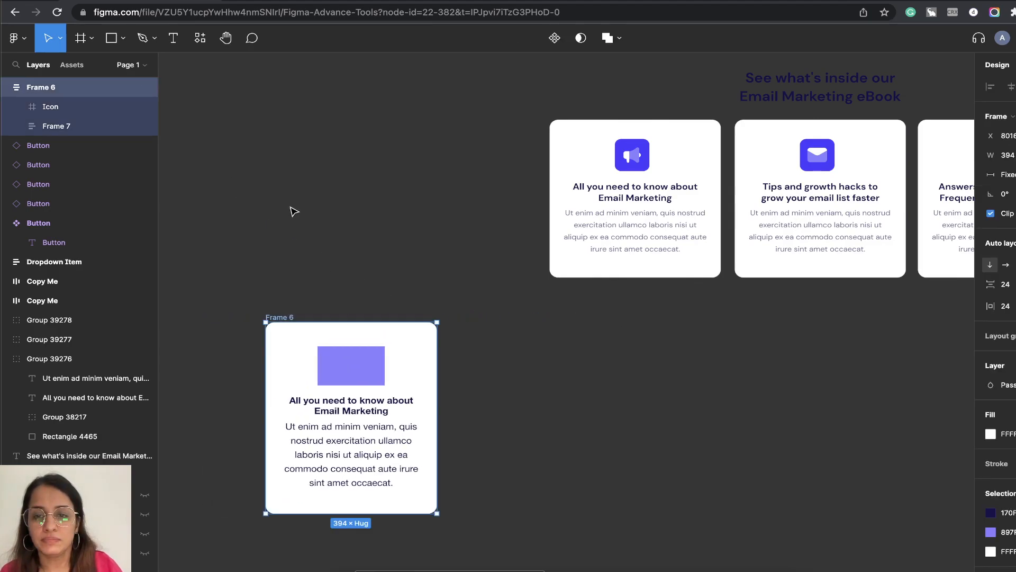
pyautogui.click(555, 38)
# Rename the Frame 6 component as Card.
pyautogui.moveTo(560, 354); pyautogui.dragTo(603, 195)
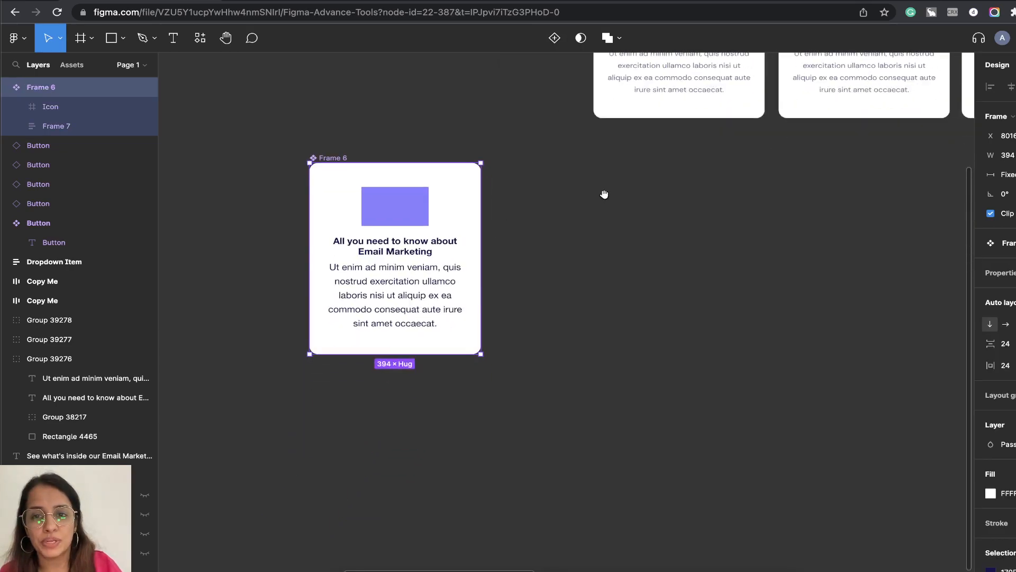
pyautogui.doubleClick(53, 88)
pyautogui.write('Ca')
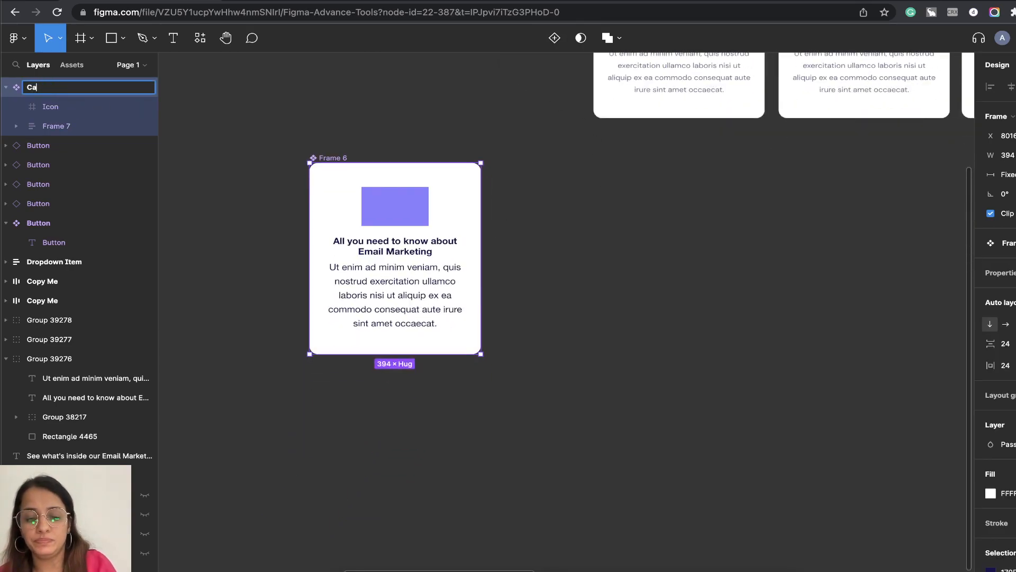
pyautogui.press('Return')
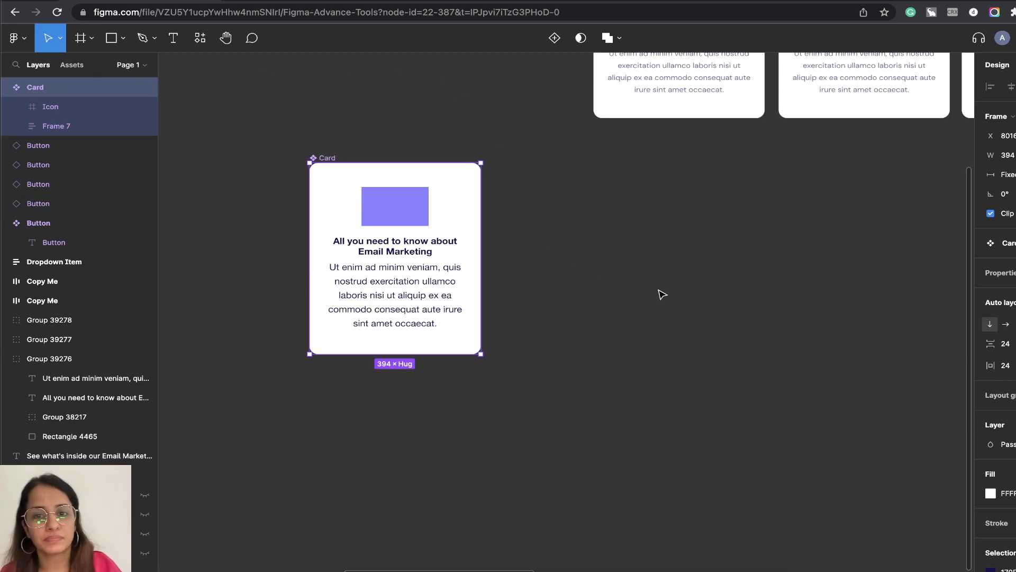
# Move the Card component beside the row of original cards and place an instance of it below the first original card.
pyautogui.hscroll(5, 624, 312)
pyautogui.scroll(-5, 454, 255)
pyautogui.hscroll(-3, 523, 292)
pyautogui.scroll(2, 523, 293)
pyautogui.moveTo(455, 324); pyautogui.dragTo(400, 199)
pyautogui.moveTo(635, 261); pyautogui.dragTo(508, 227)
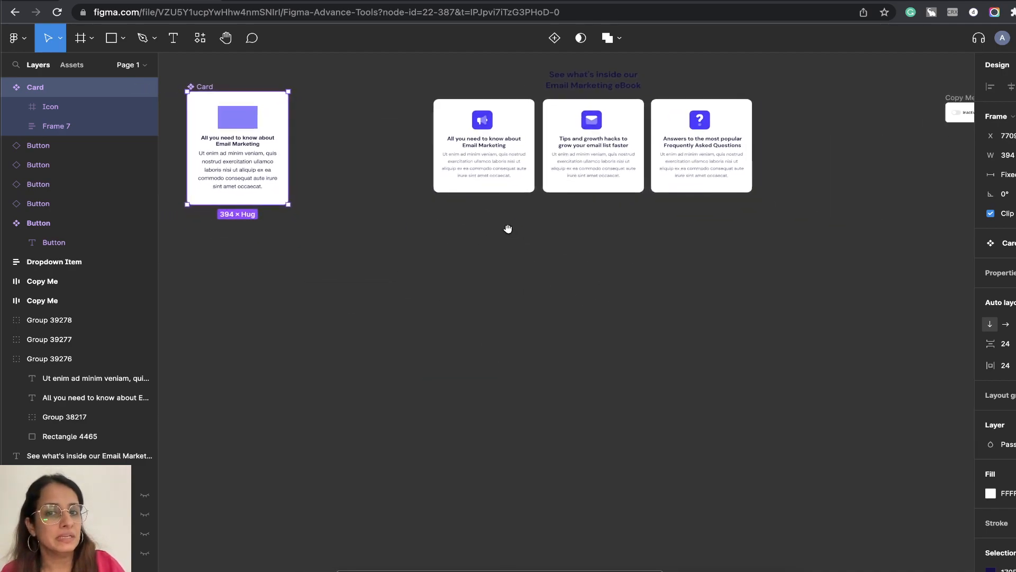
pyautogui.moveTo(240, 170); pyautogui.dragTo(483, 286)
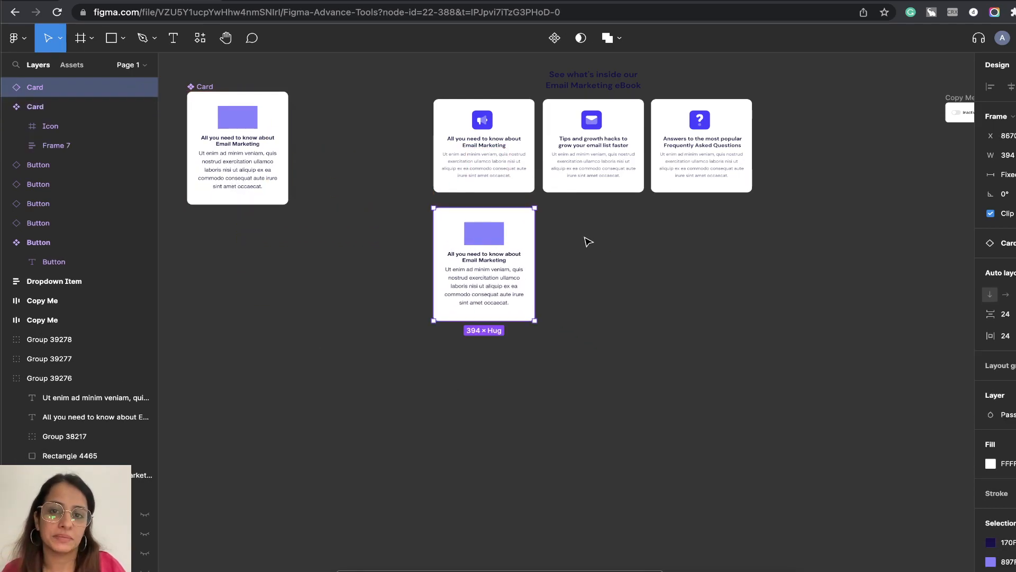
# Duplicate the Card instance twice with equal spacing, so one copy sits below each of the second and third original cards.
pyautogui.scroll(5, 585, 238)
pyautogui.moveTo(583, 242); pyautogui.dragTo(606, 323)
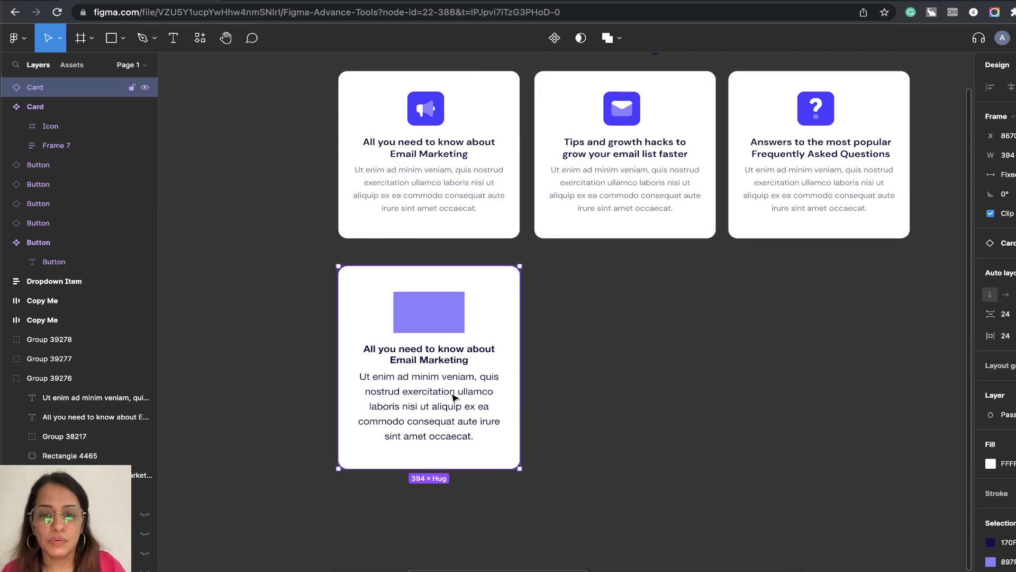
pyautogui.moveTo(359, 379); pyautogui.dragTo(553, 379)
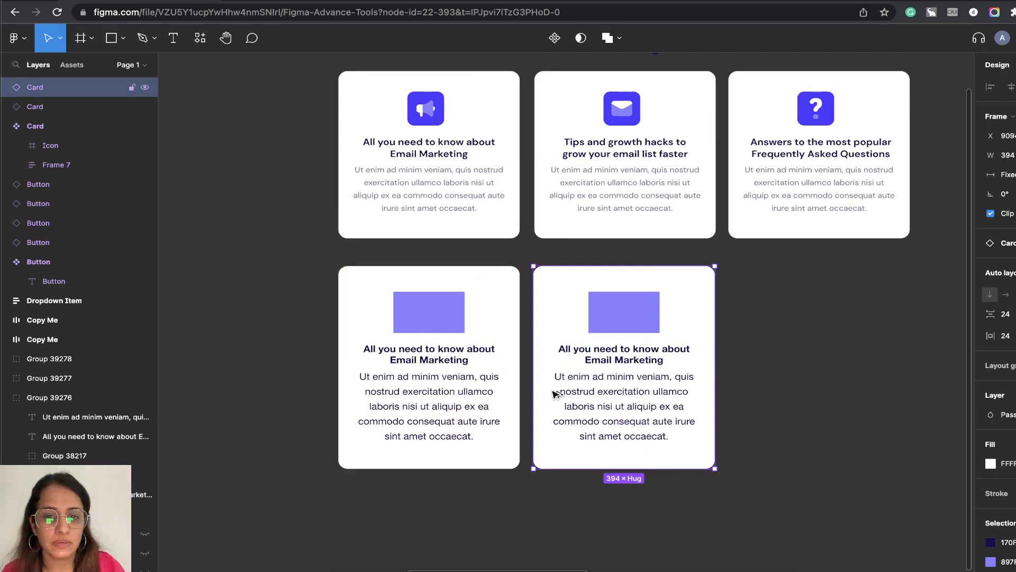
pyautogui.hotkey('ctrl', 'd')
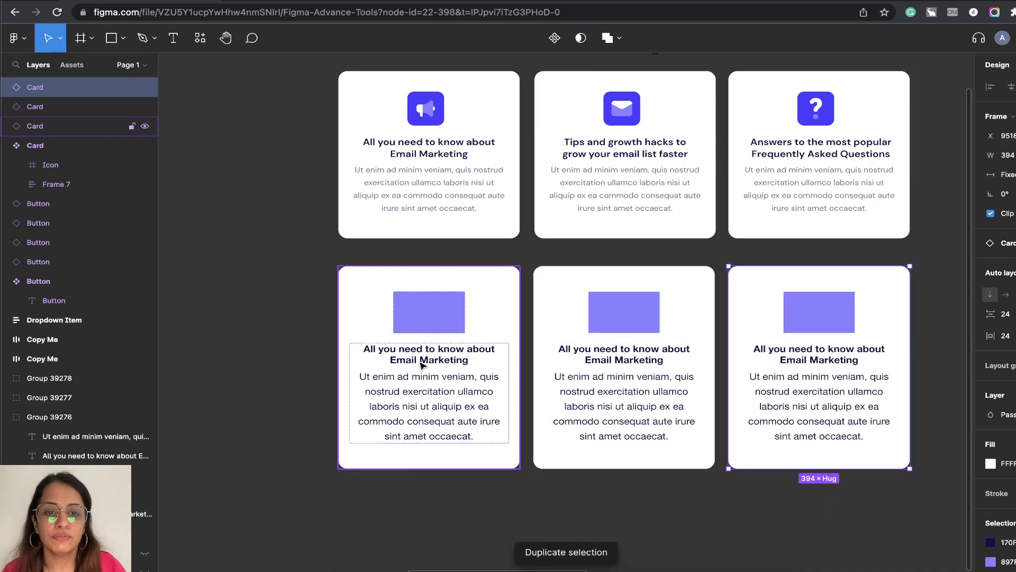
pyautogui.click(539, 258)
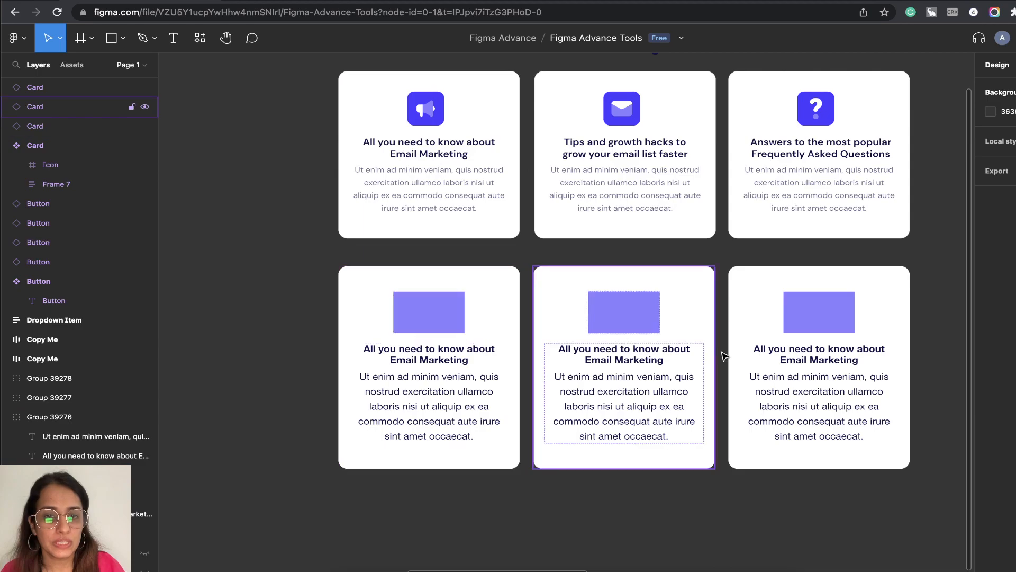
# Try to paste the first original card's megaphone icon into the icon frame of the first Card instance.
pyautogui.click(427, 154)
pyautogui.click(429, 111)
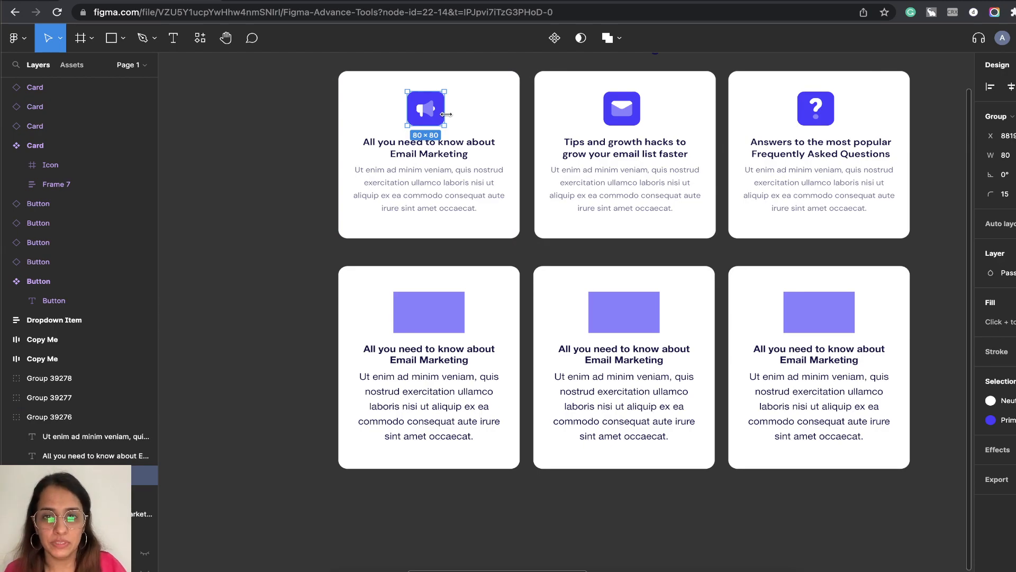
pyautogui.click(427, 354)
pyautogui.click(451, 302)
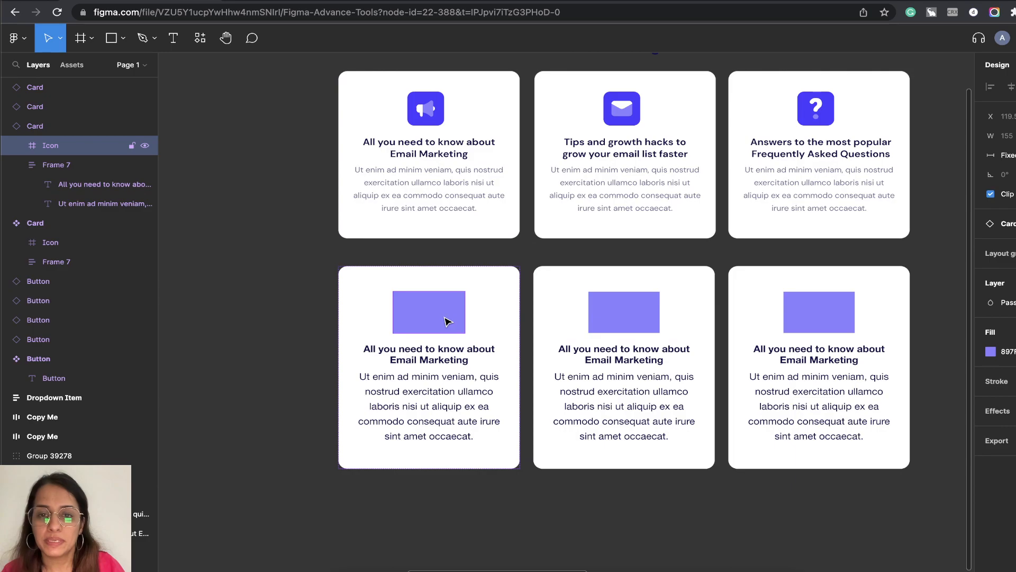
pyautogui.press('super+v')
pyautogui.click(448, 321)
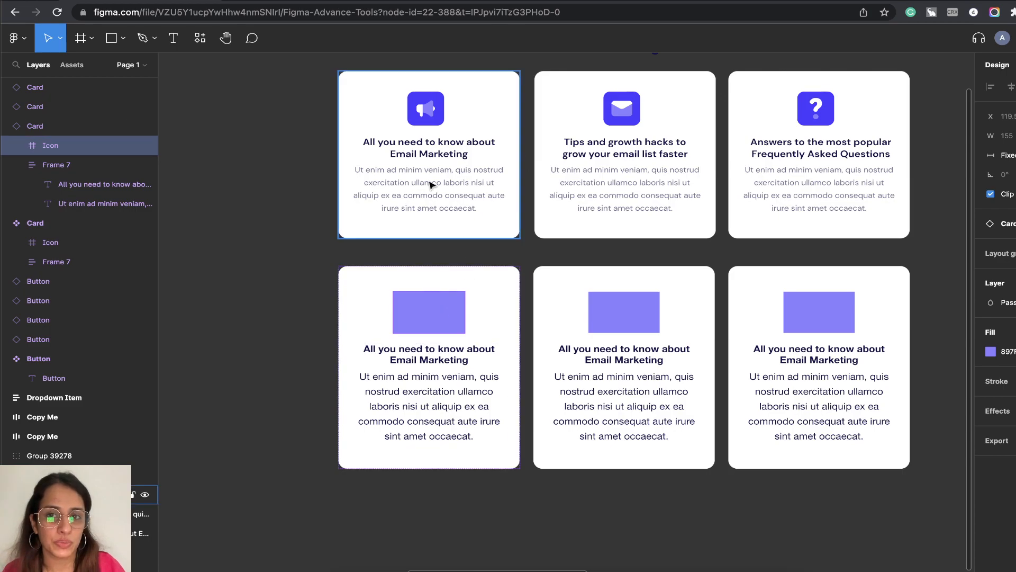
# Select the Icon frame inside the main Card component.
pyautogui.scroll(-4, 450, 303)
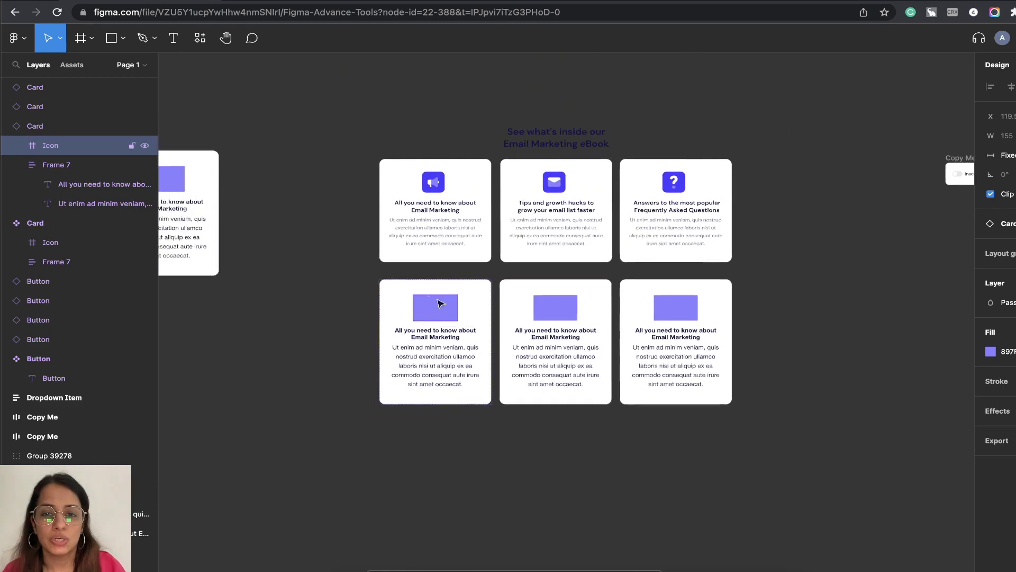
pyautogui.hscroll(-4, 448, 303)
pyautogui.scroll(8, 333, 203)
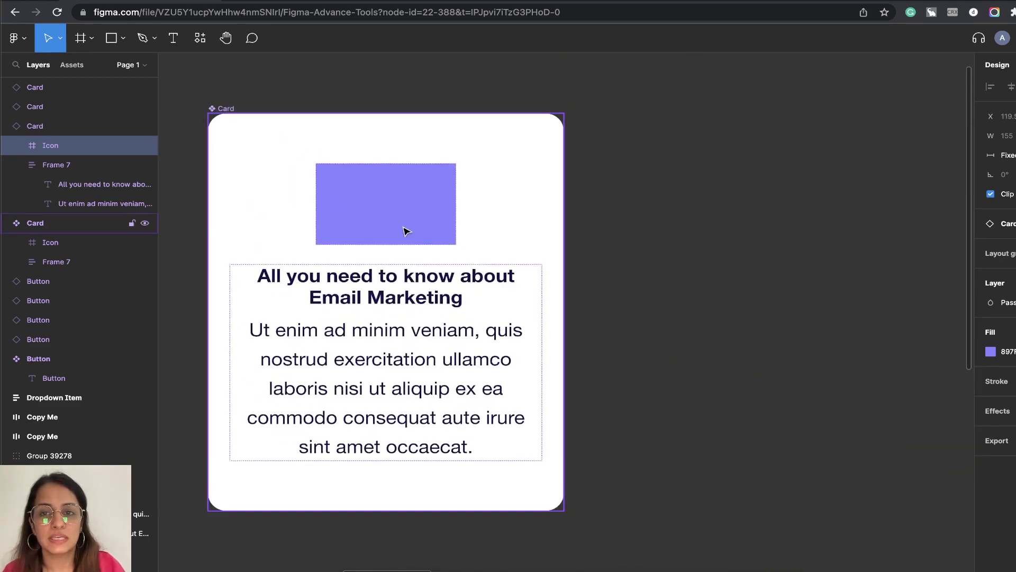
pyautogui.click(370, 213)
pyautogui.click(386, 182)
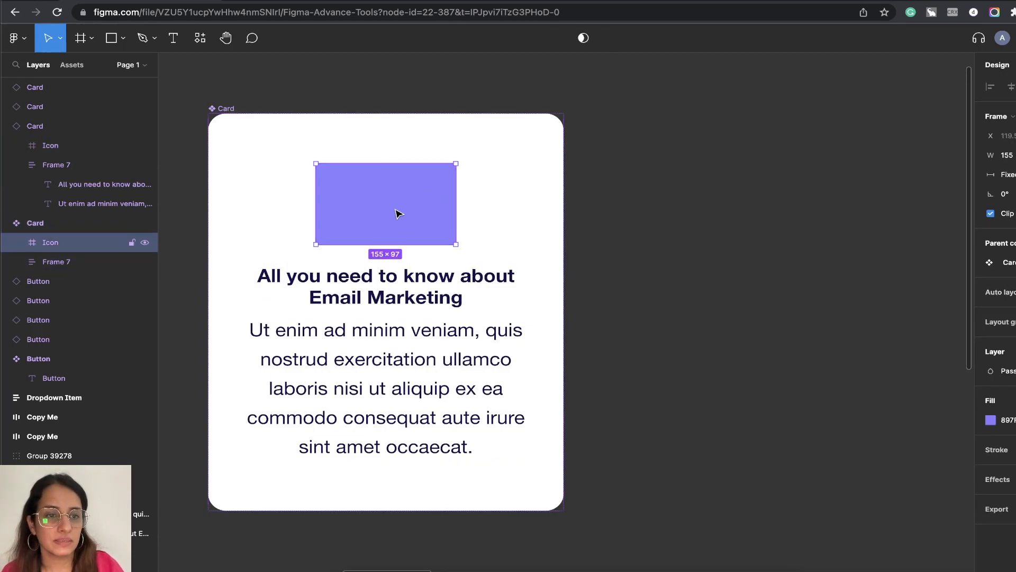